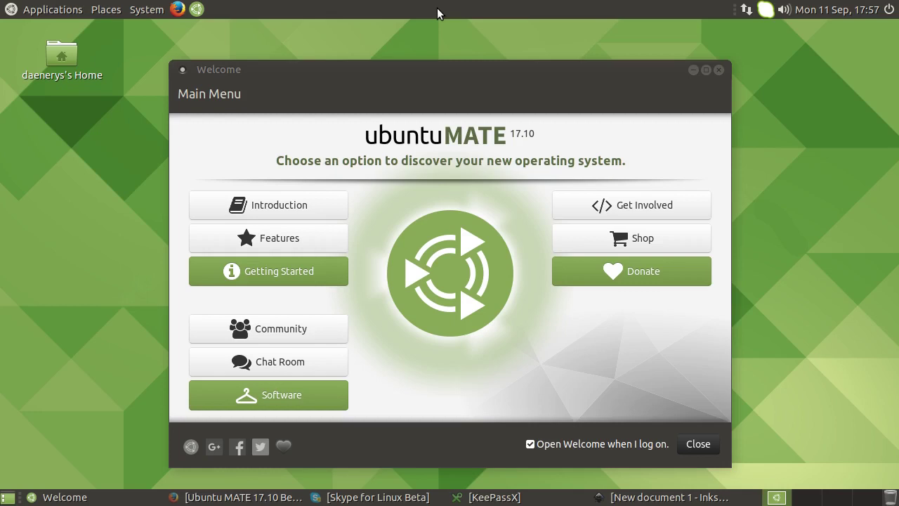
Look through the desktop's main menus, then close the open menu
click(52, 9)
mouse_move(146, 10)
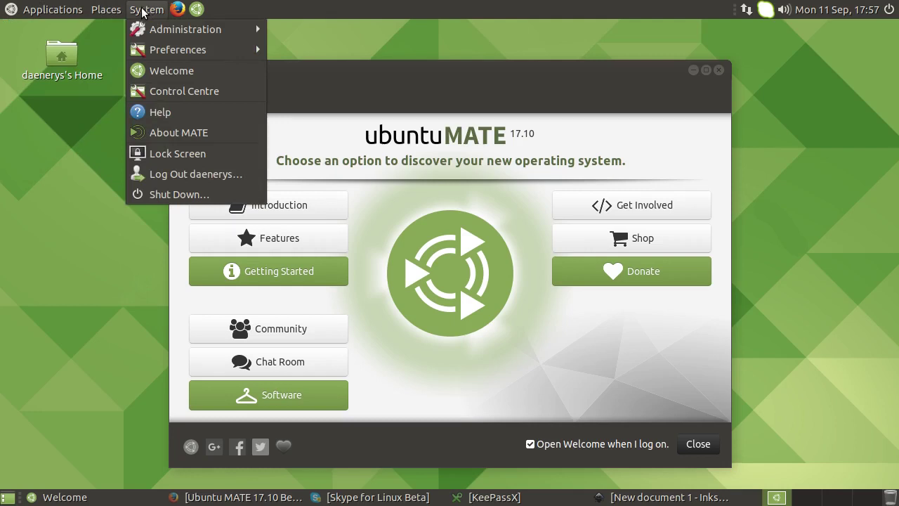
mouse_move(106, 9)
click(115, 286)
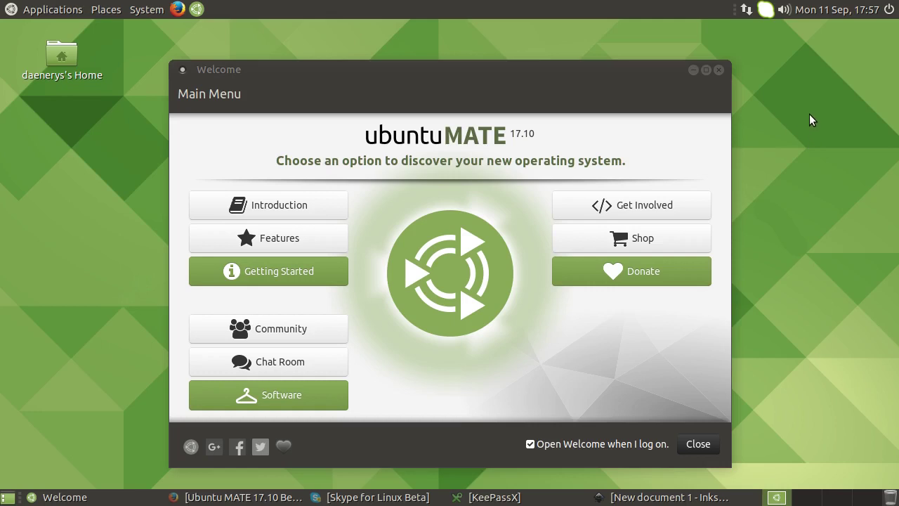
Bring the Ubuntu MATE 17.10 Beta 1 release notes forward and scroll to Panel Layouts
click(244, 496)
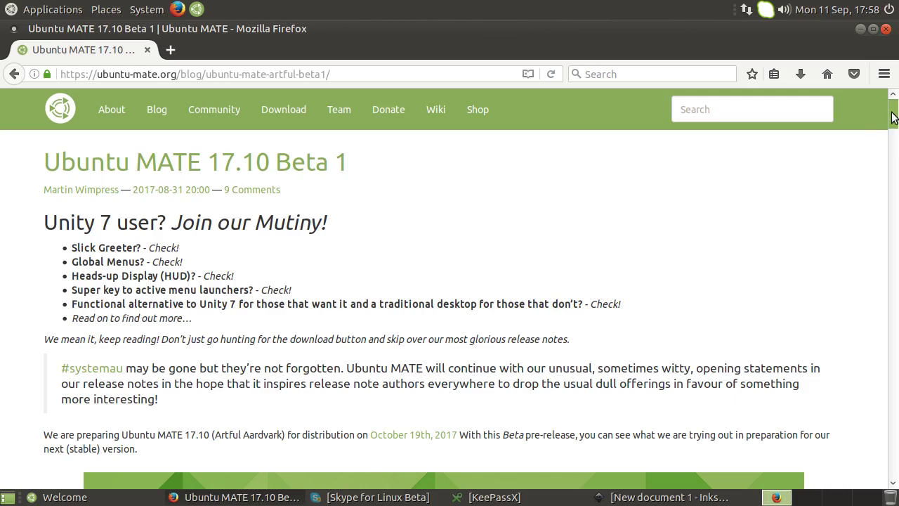
scroll(894, 118, down, 1)
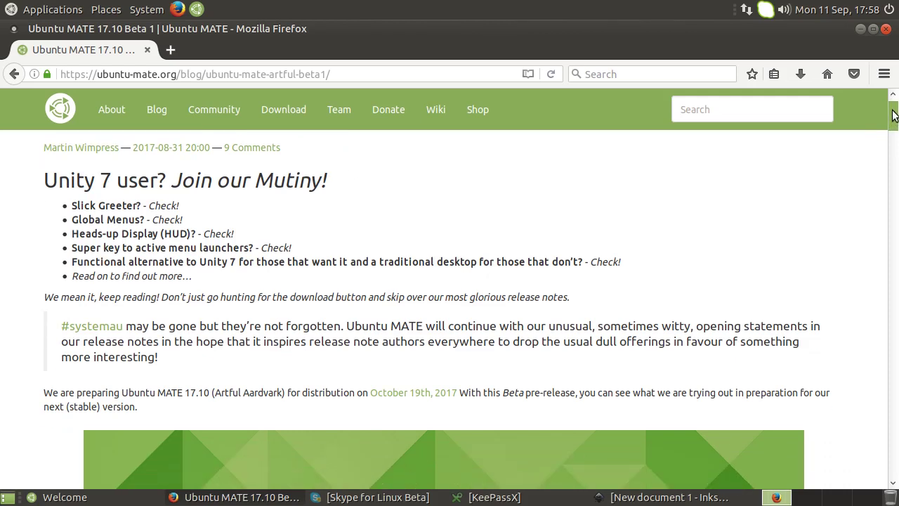
drag(894, 117, 895, 130)
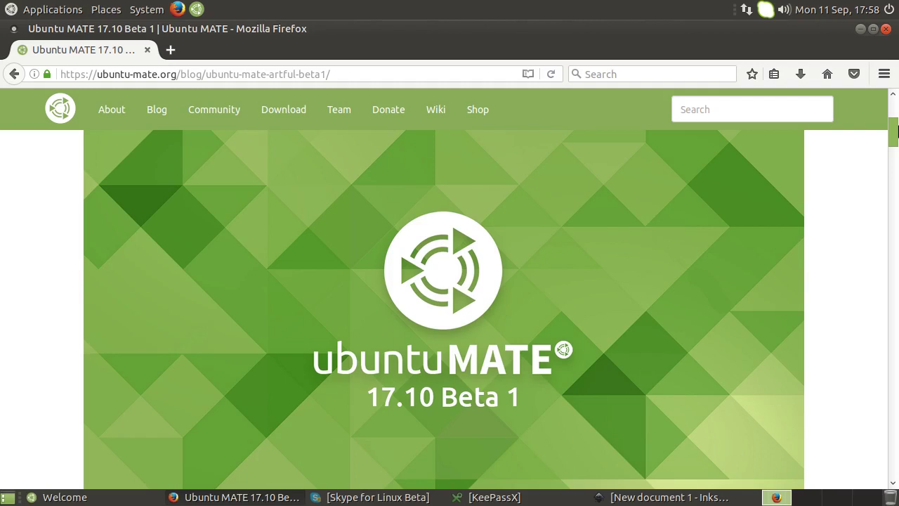
drag(896, 132, 896, 134)
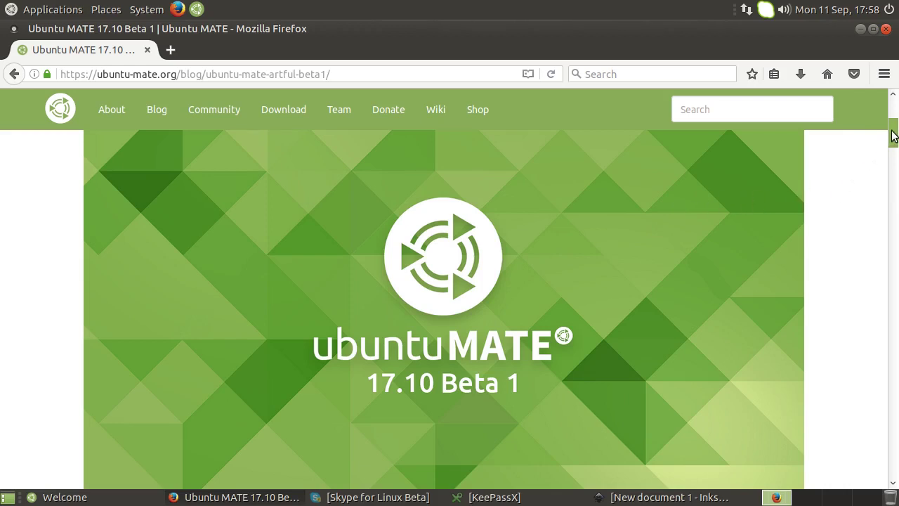
drag(894, 135, 890, 166)
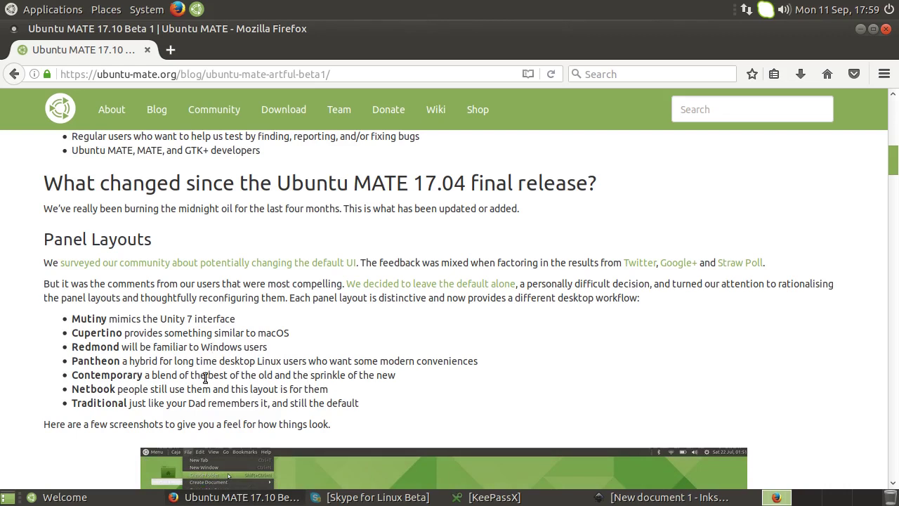
Launch MATE Tweak from System > Preferences > Look and Feel and view its Interface and Panel pages
click(138, 12)
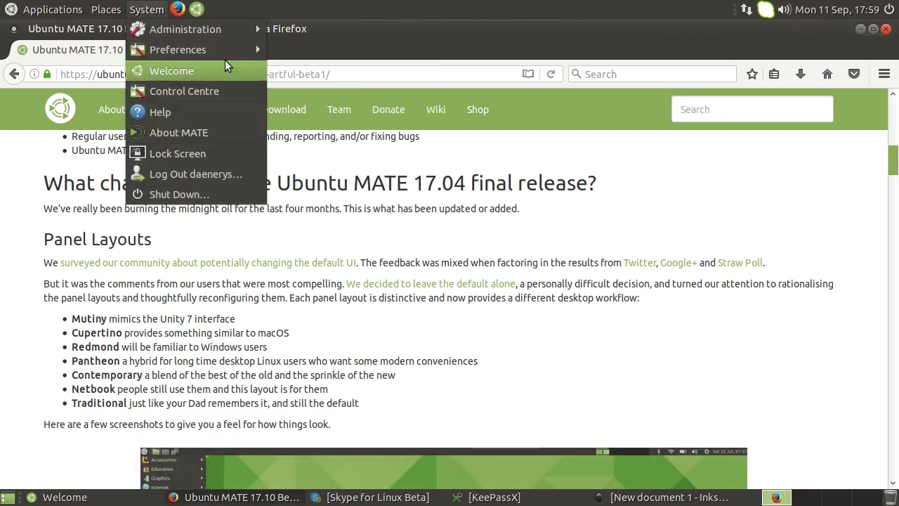
mouse_move(243, 50)
mouse_move(335, 89)
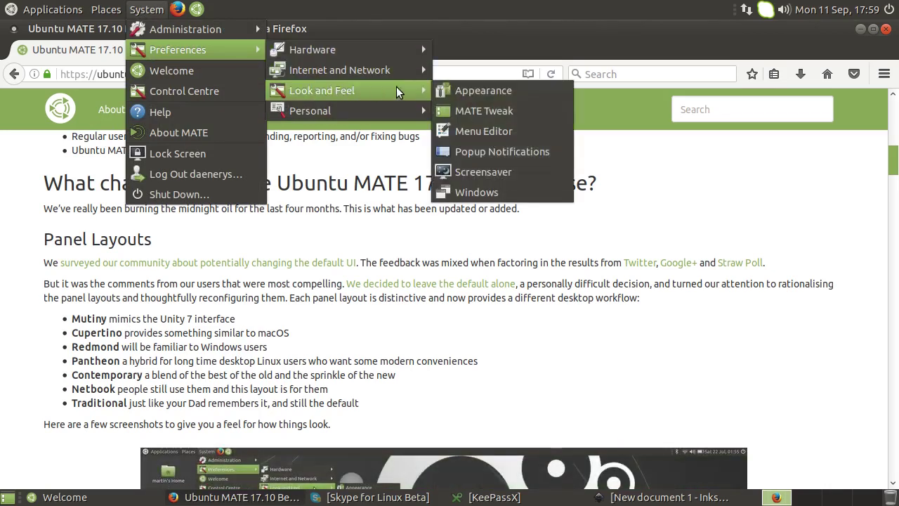
click(506, 110)
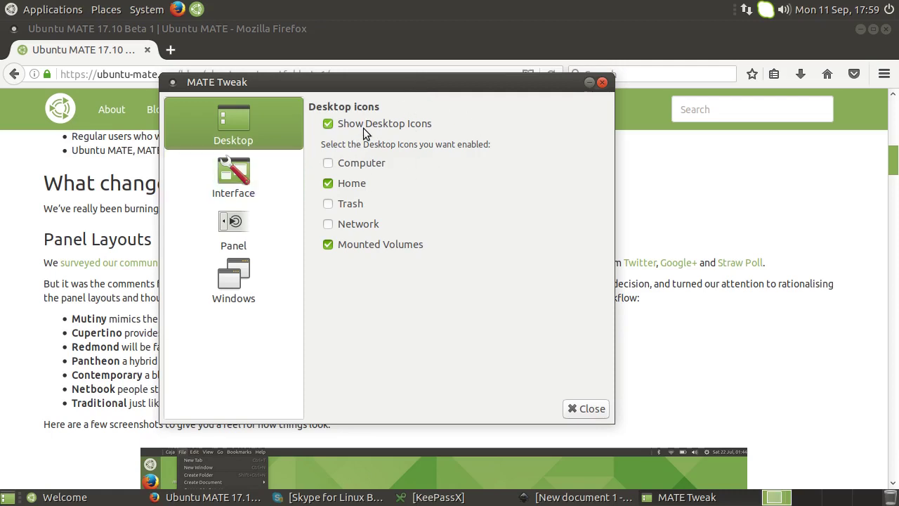
click(227, 184)
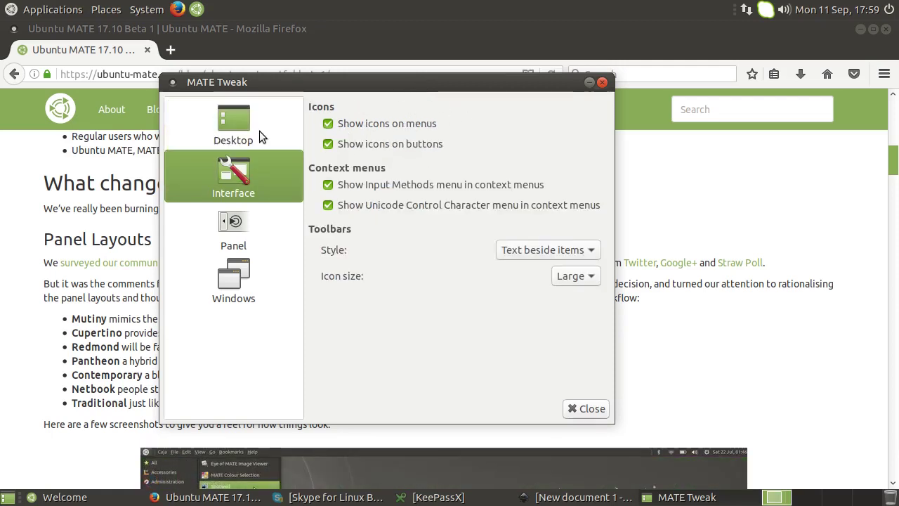
click(224, 216)
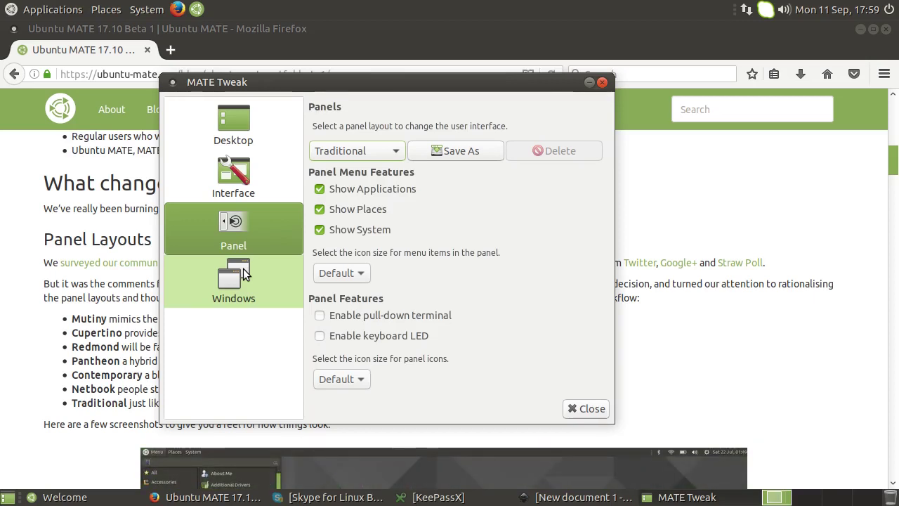
Review the panel layout list, keep Traditional, and go back to the release notes
click(370, 151)
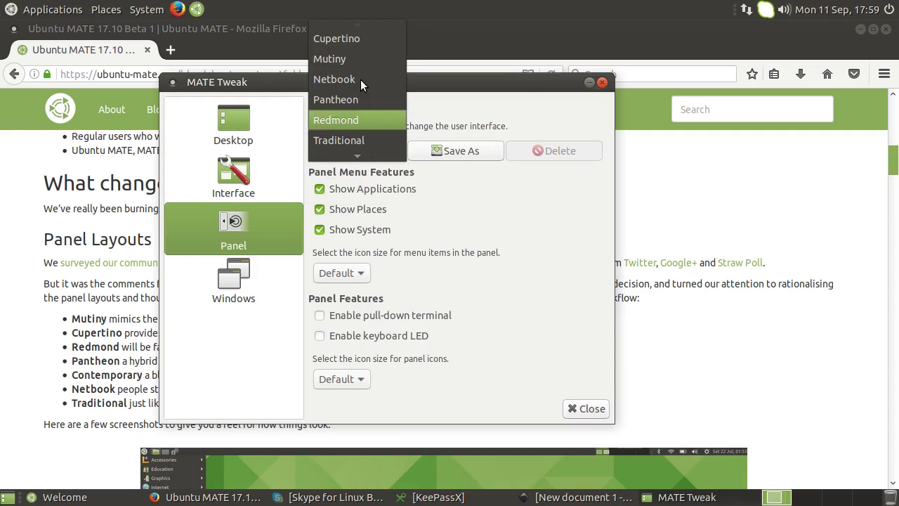
mouse_move(354, 22)
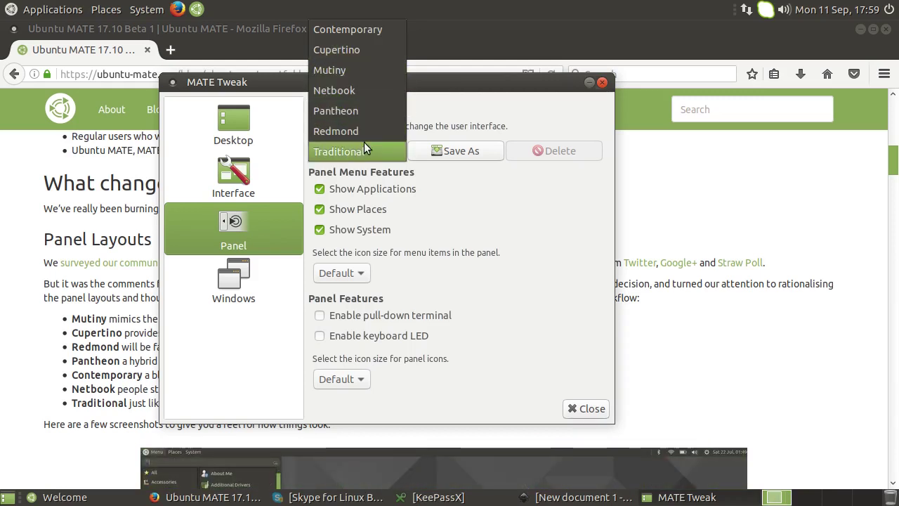
click(526, 79)
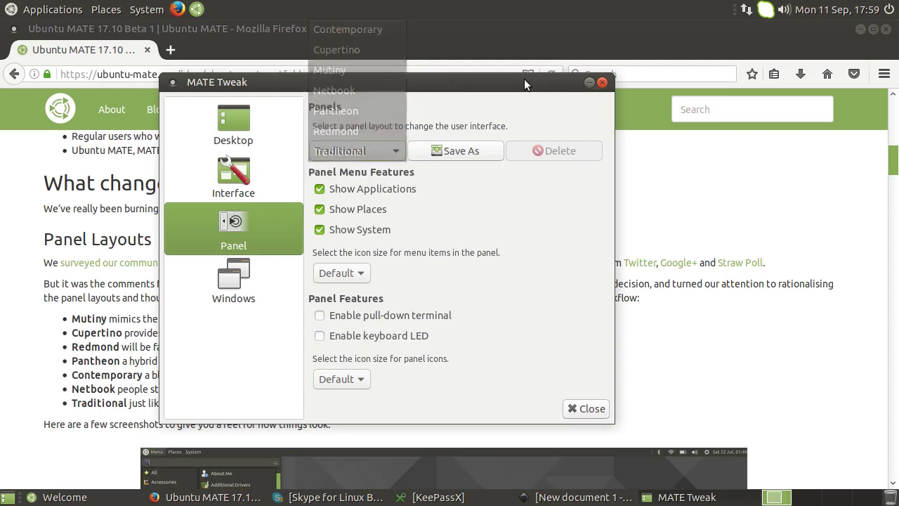
click(458, 20)
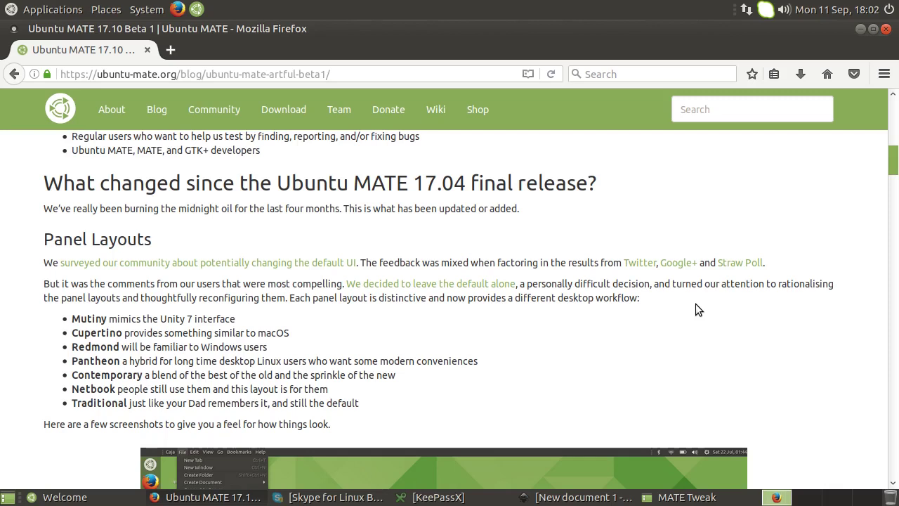
Scroll past the Cupertino screenshot, Global Menu and Super key sections to Heads-Up Display
scroll(698, 309, down, 1)
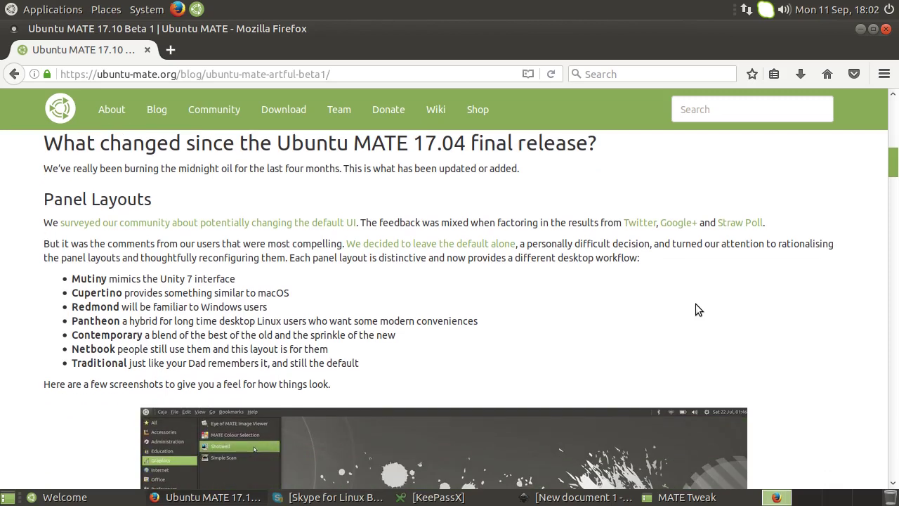
scroll(697, 310, down, 10)
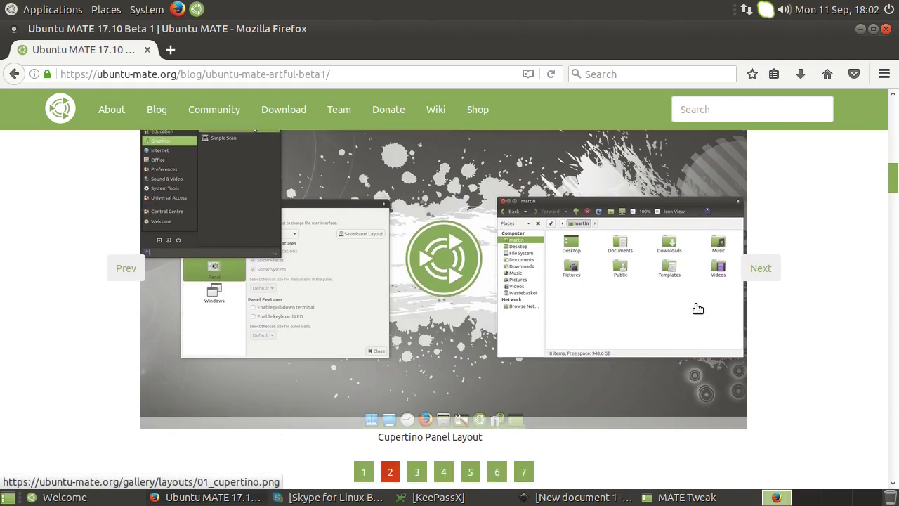
scroll(697, 309, down, 1)
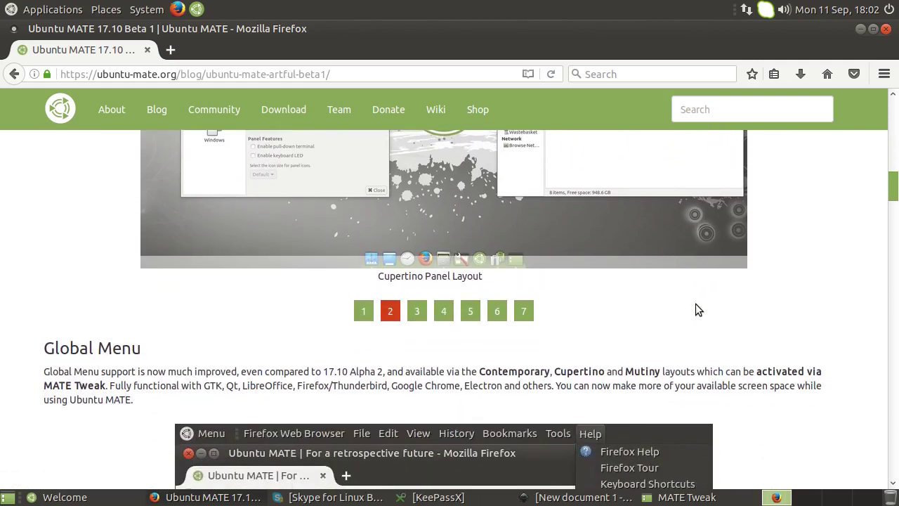
scroll(697, 309, down, 3)
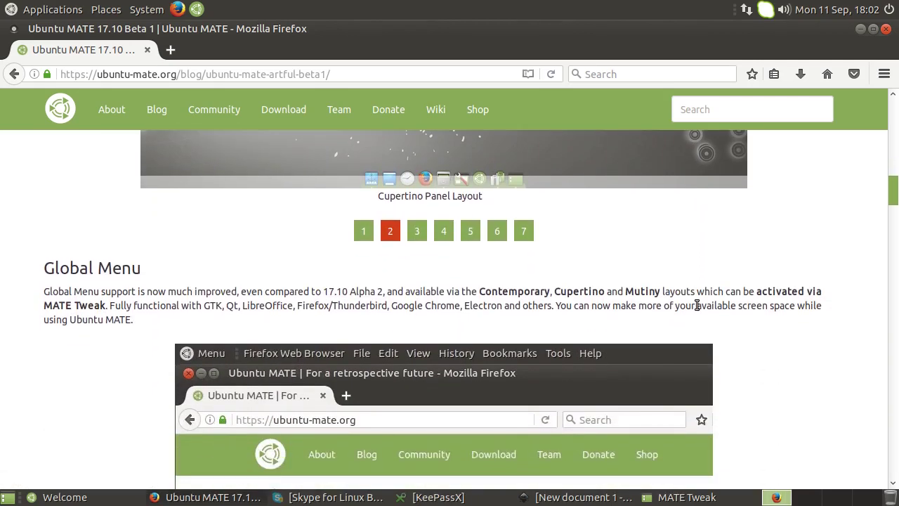
scroll(697, 309, down, 1)
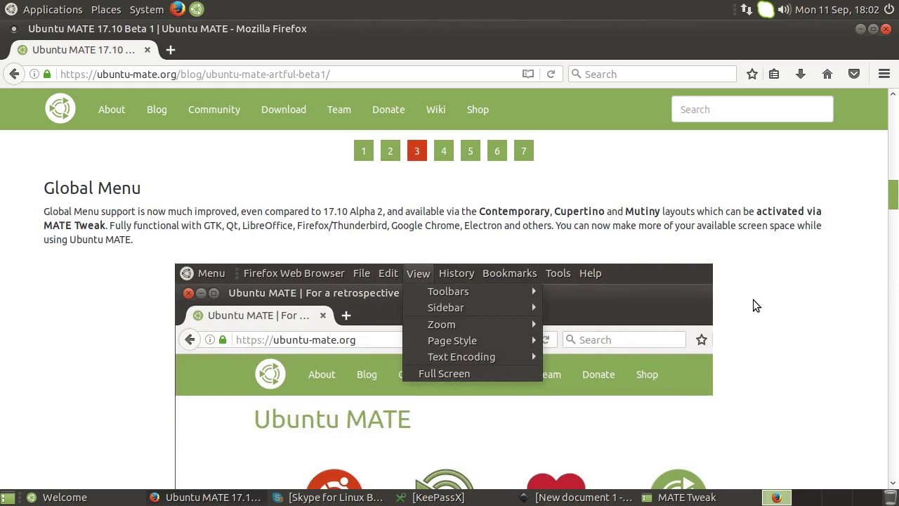
scroll(753, 299, down, 2)
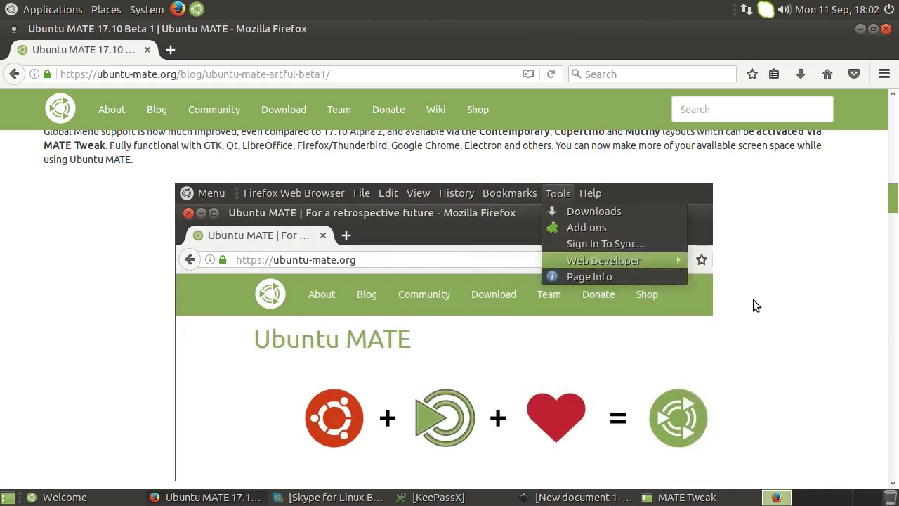
scroll(753, 299, down, 1)
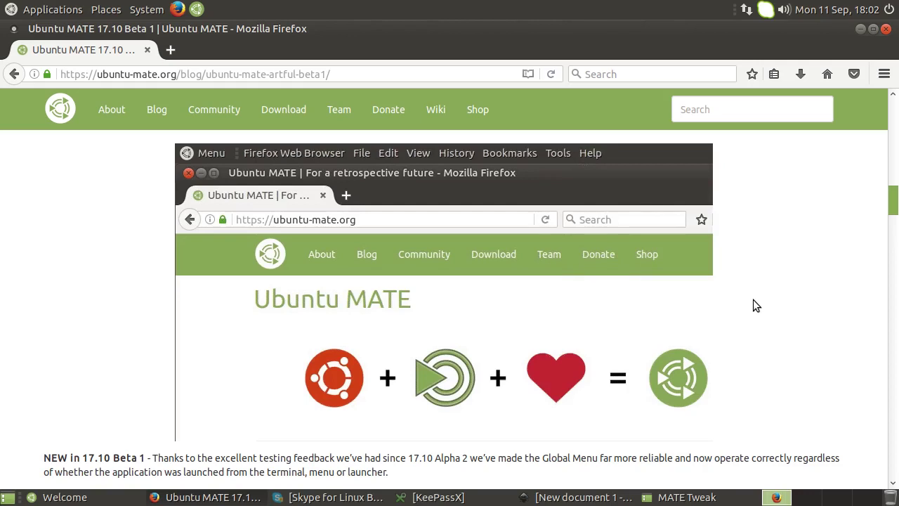
scroll(753, 301, down, 5)
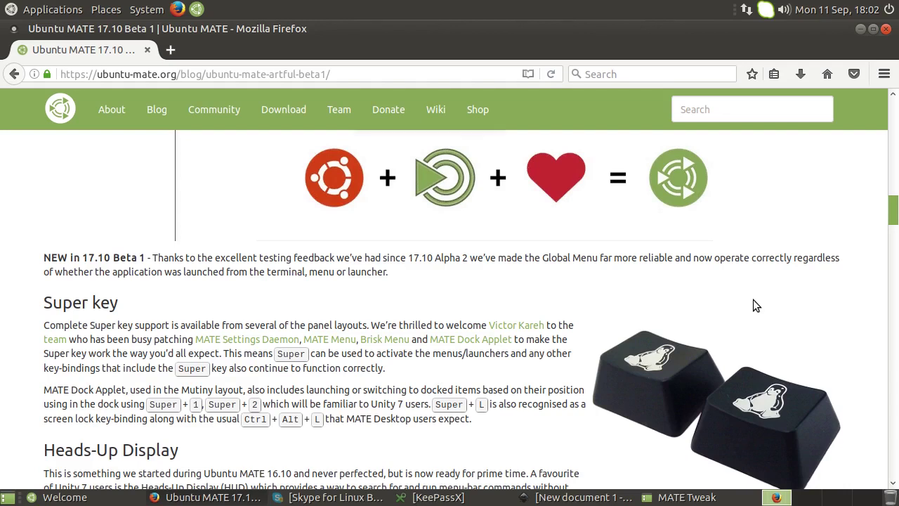
scroll(753, 301, down, 2)
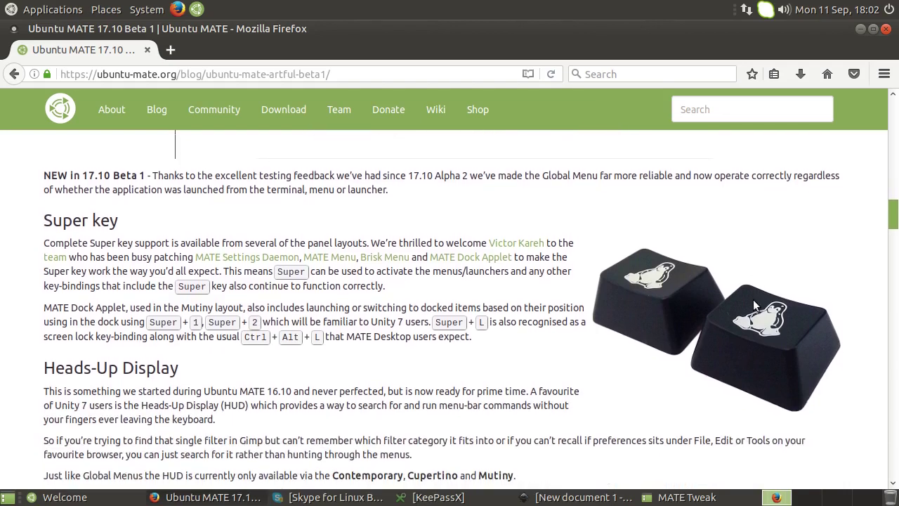
scroll(753, 304, down, 3)
Read on past the HUD section to the theme fixes and changed defaults like slick-greeter
scroll(753, 300, down, 2)
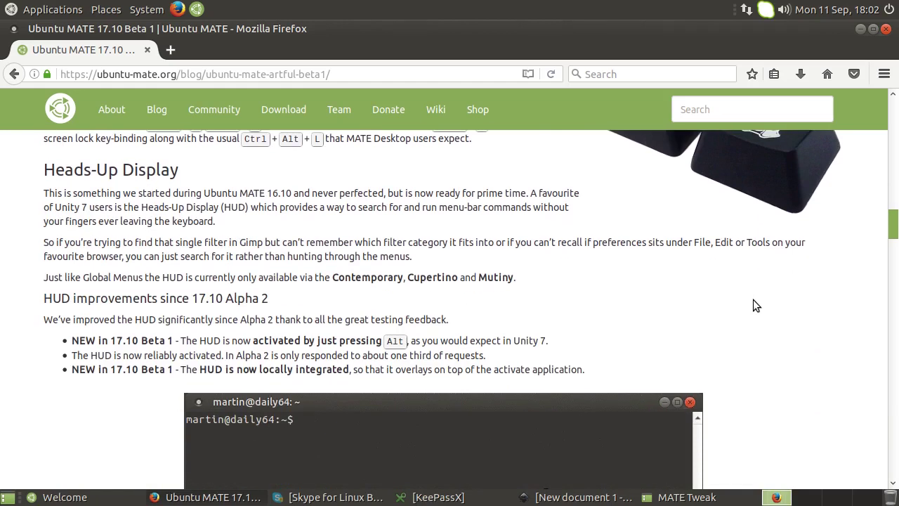
key(alt)
text(about)
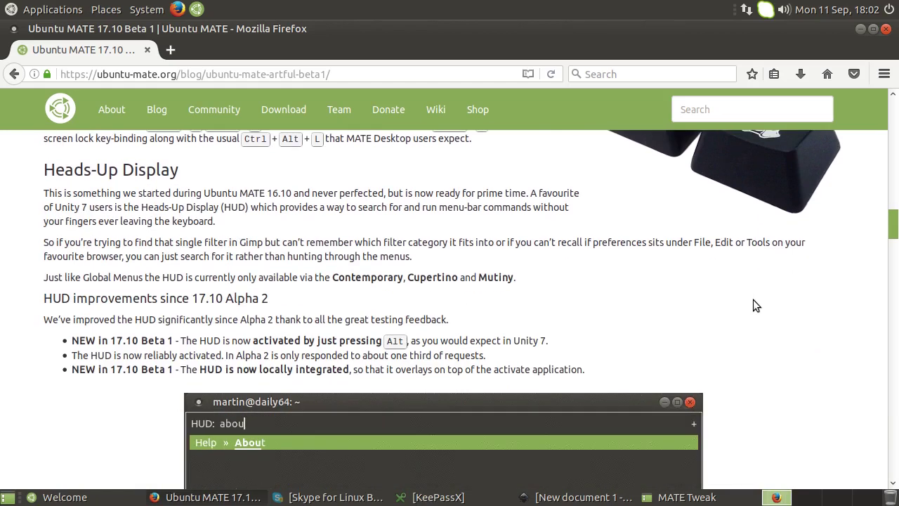
key(Return)
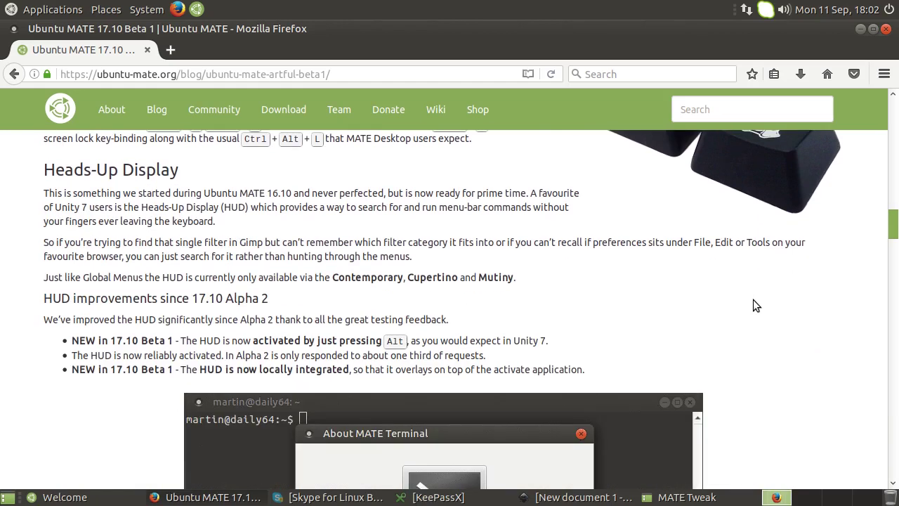
scroll(753, 301, down, 4)
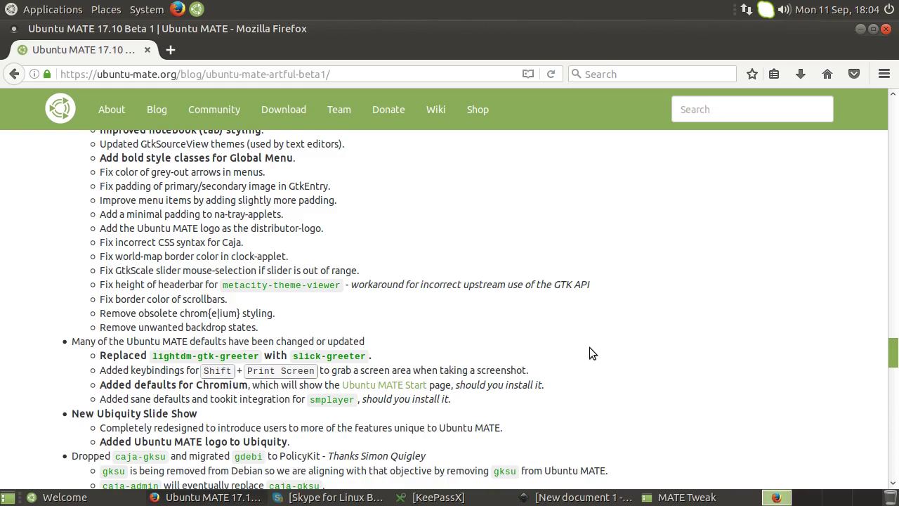
Scroll to the end of the change list, the Download Ubuntu MATE 17.10 box and Known Issues
scroll(590, 353, down, 5)
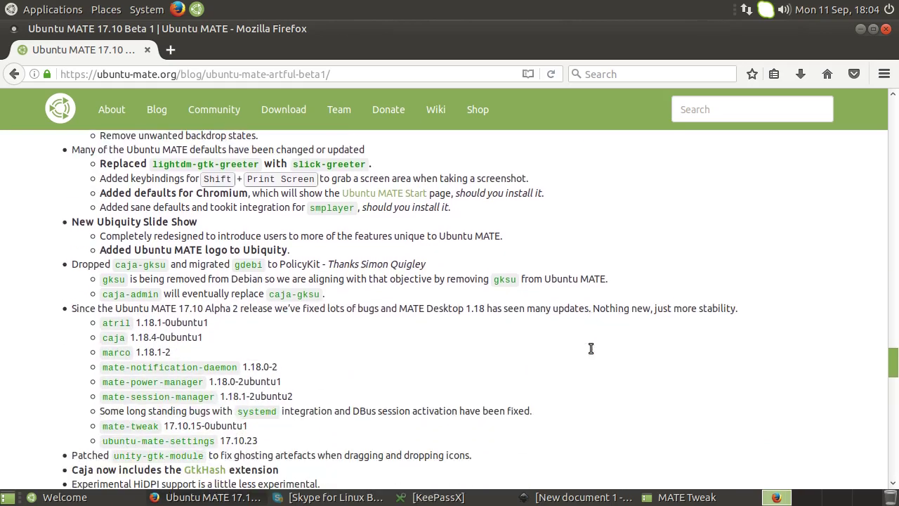
scroll(591, 348, down, 2)
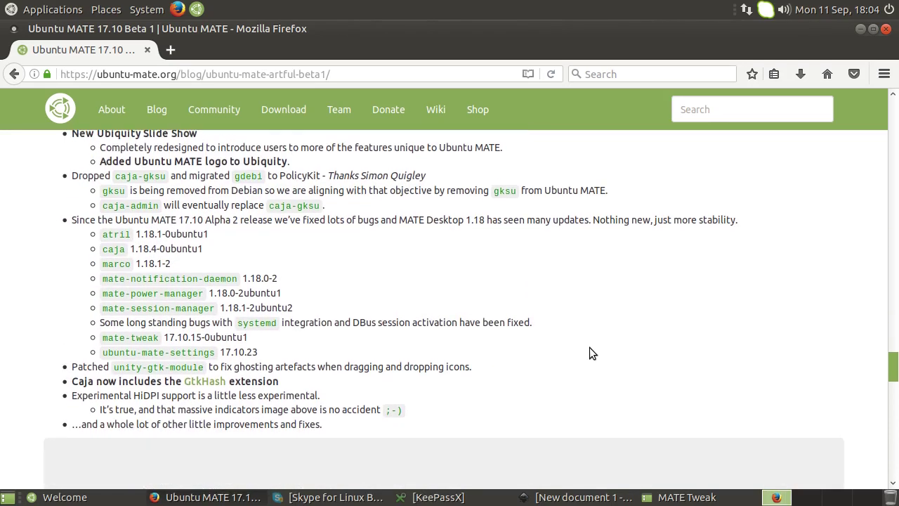
scroll(589, 347, down, 6)
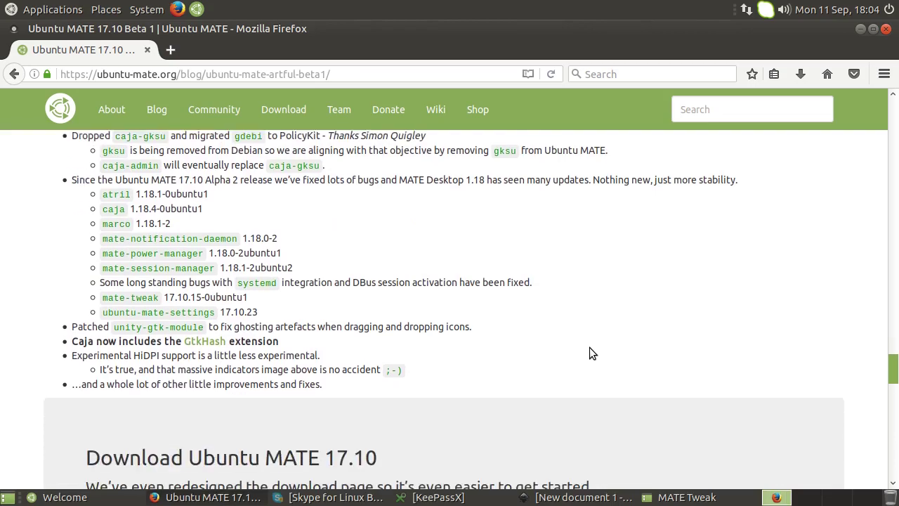
scroll(589, 353, up, 15)
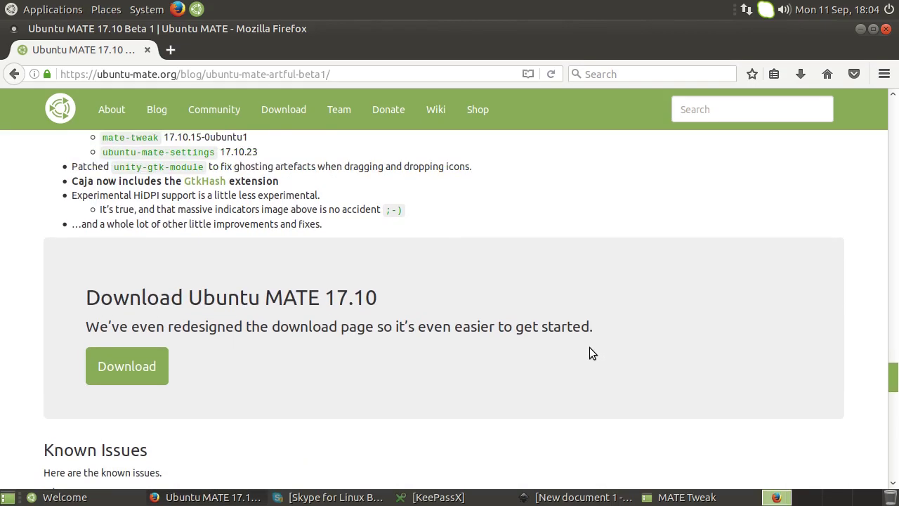
Drag the page back to the top, showing the 'Unity 7 user? Join our Mutiny!' intro
scroll(589, 353, up, 12)
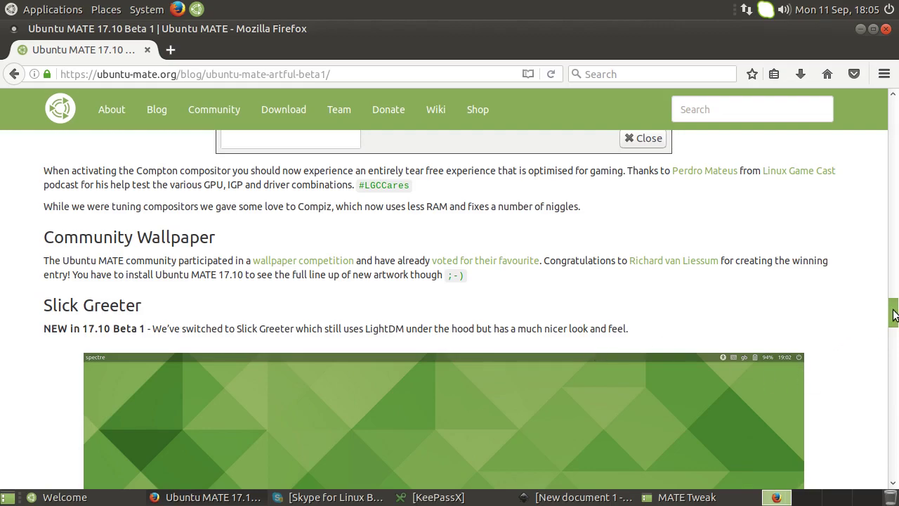
drag(895, 322, 889, 94)
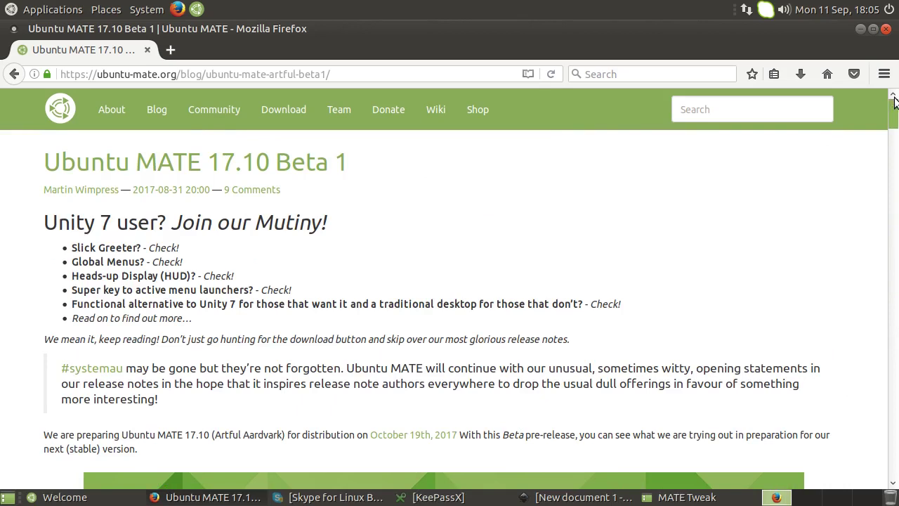
Minimise Firefox, move MATE Tweak up-left, and inspect the layout list while keeping Traditional
click(861, 27)
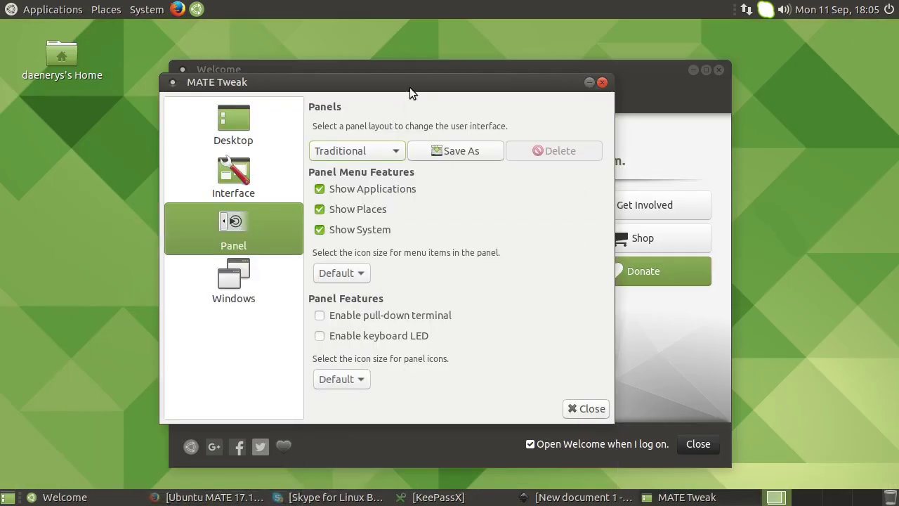
drag(409, 87, 280, 51)
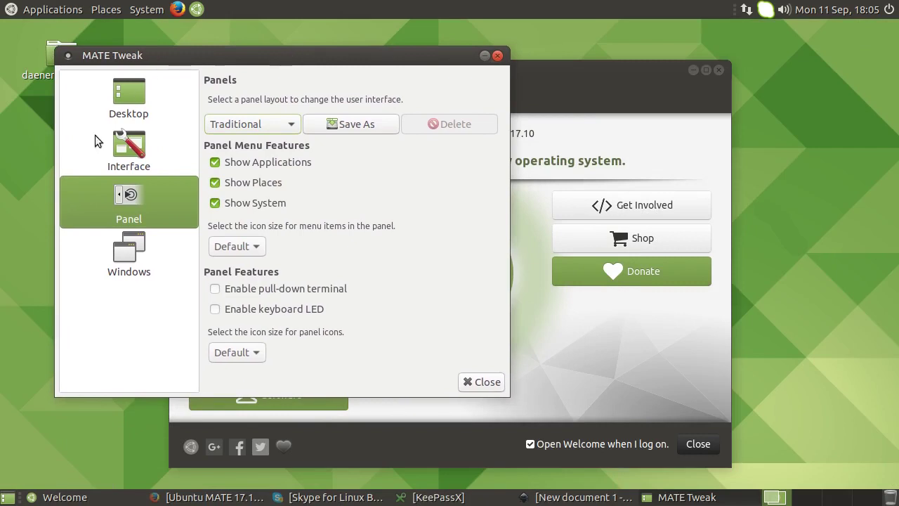
click(262, 121)
scroll(260, 111, up, 1)
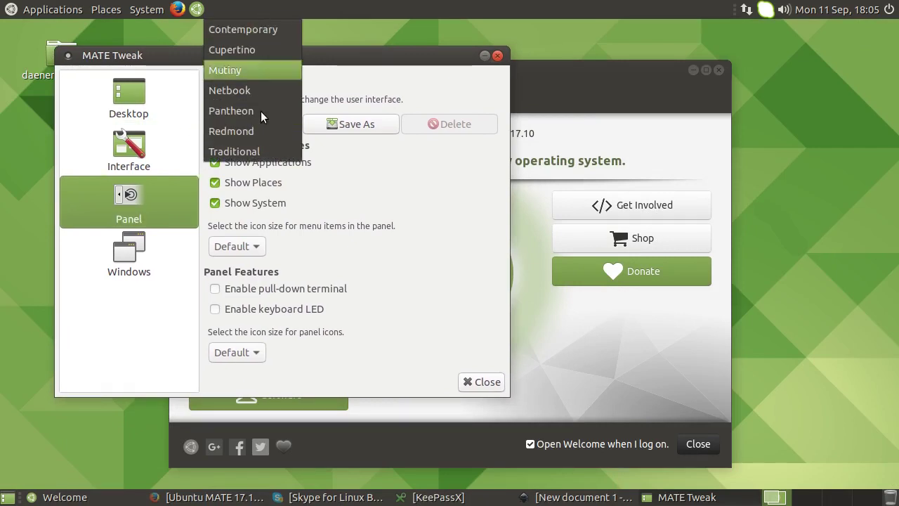
click(414, 59)
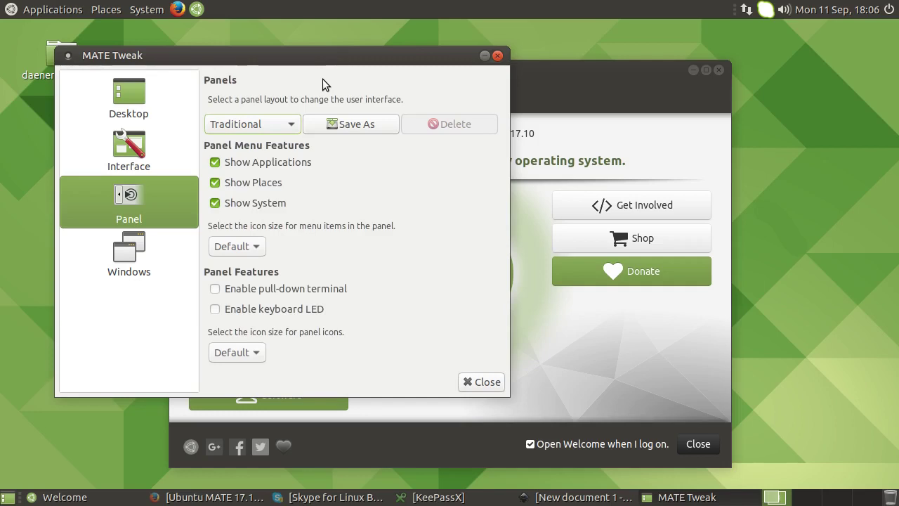
Choose Redmond from the Panels layout list and confirm the layout change
click(260, 127)
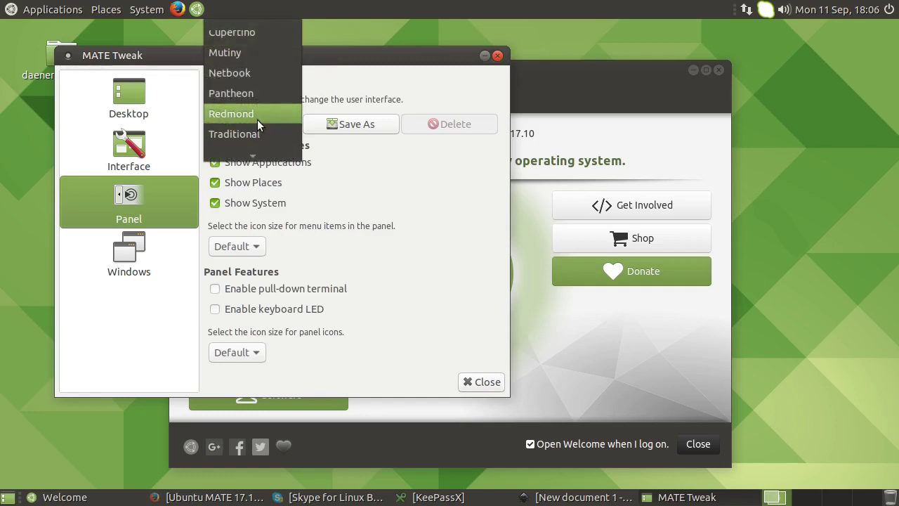
click(257, 114)
click(658, 289)
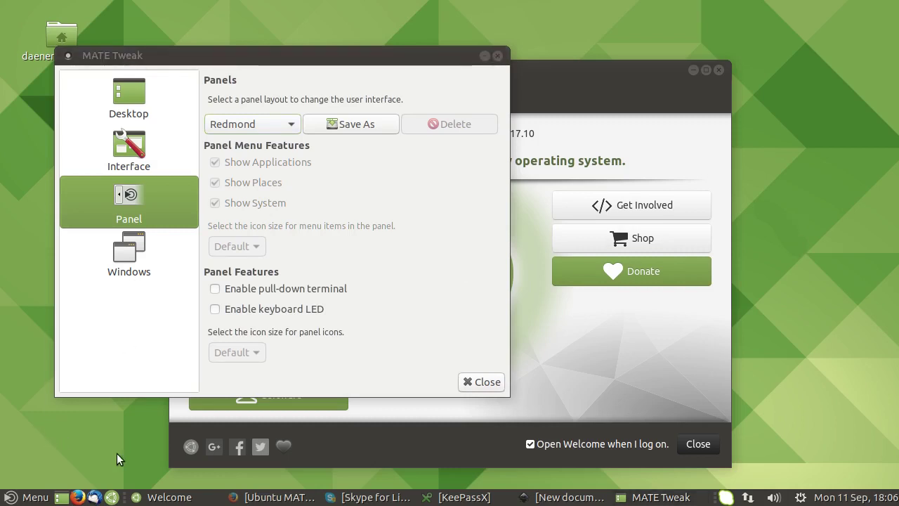
Rearrange MATE Menu Favourites with Sound first and Web Browser beside Calculator, then close the menu
click(31, 497)
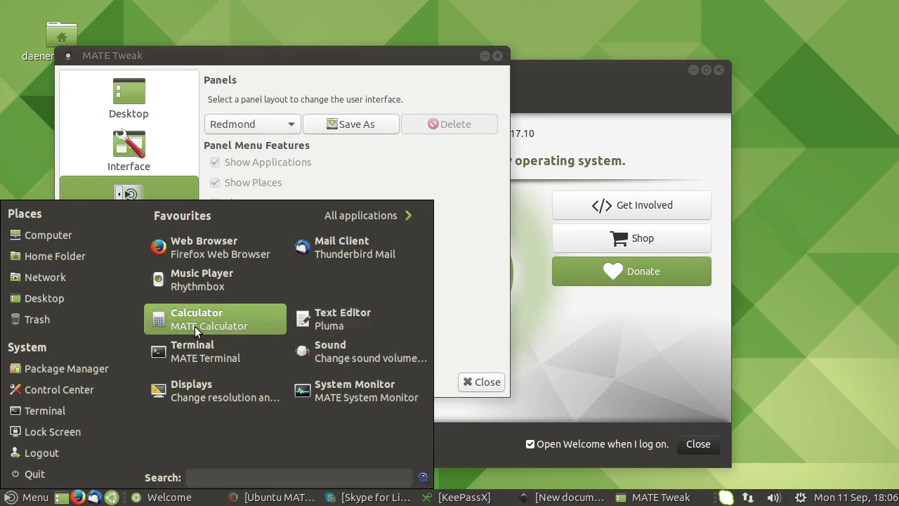
drag(183, 322, 336, 390)
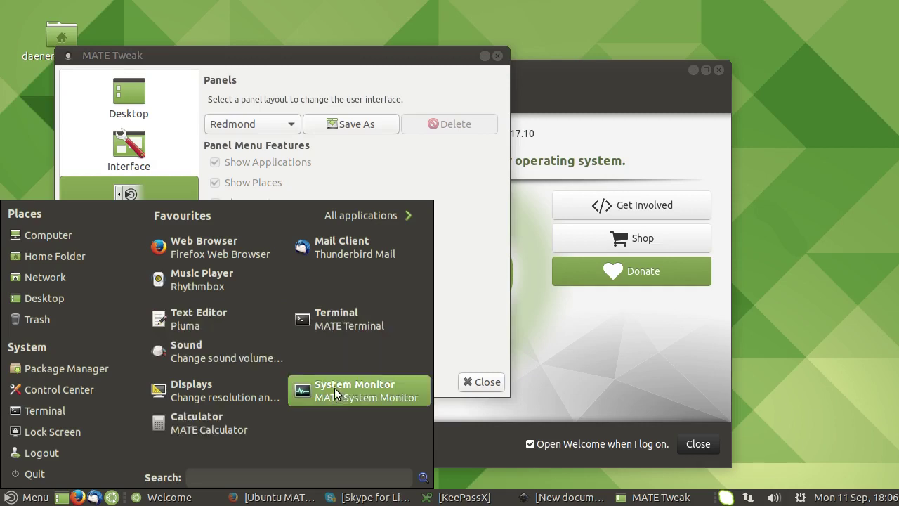
drag(180, 430, 320, 320)
drag(335, 359, 206, 251)
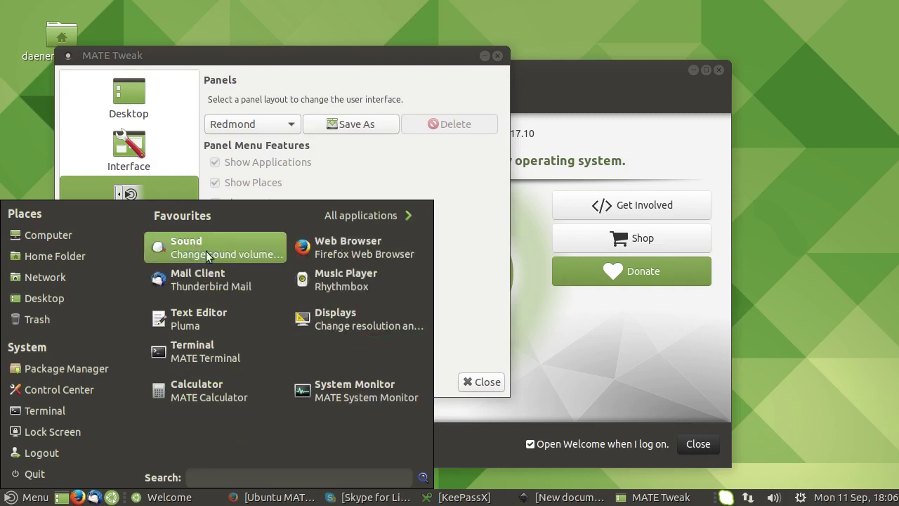
drag(353, 252, 186, 393)
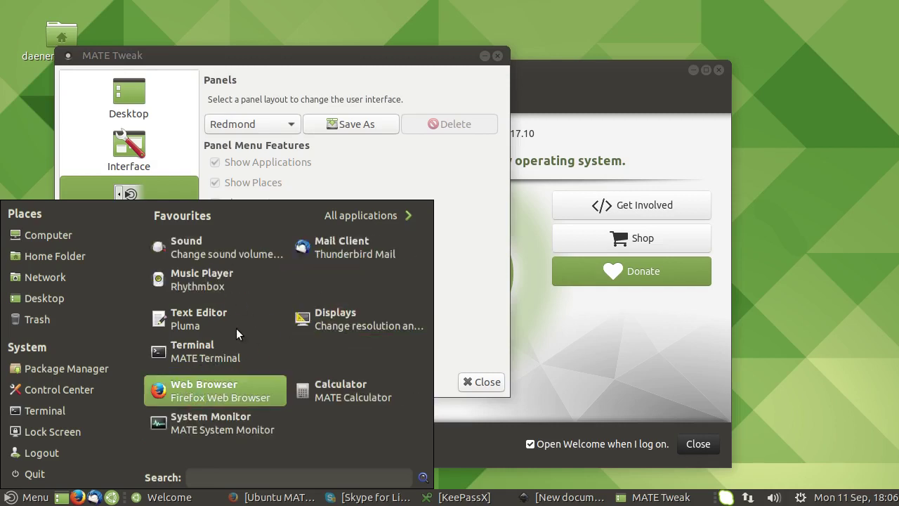
click(23, 498)
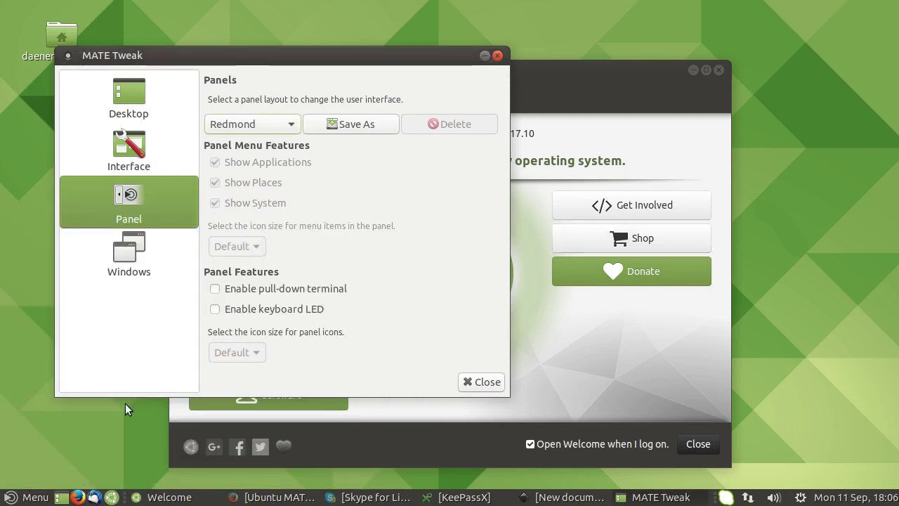
click(21, 496)
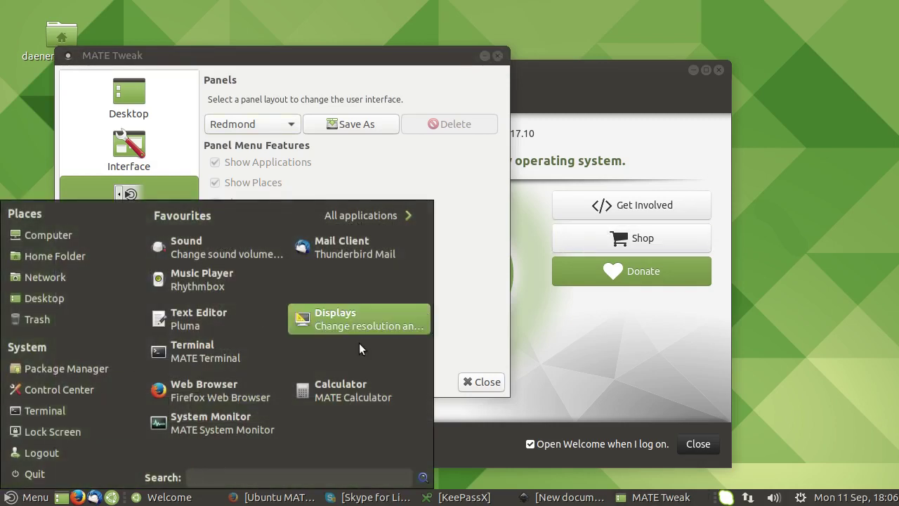
click(21, 496)
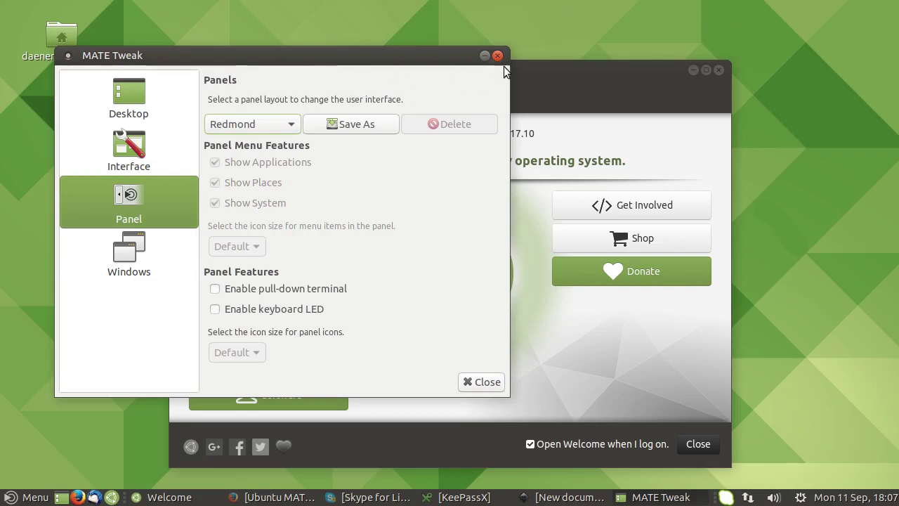
Move MATE Tweak up-left, view and close Firefox's About dialog, then minimise the browser
drag(365, 50, 349, 26)
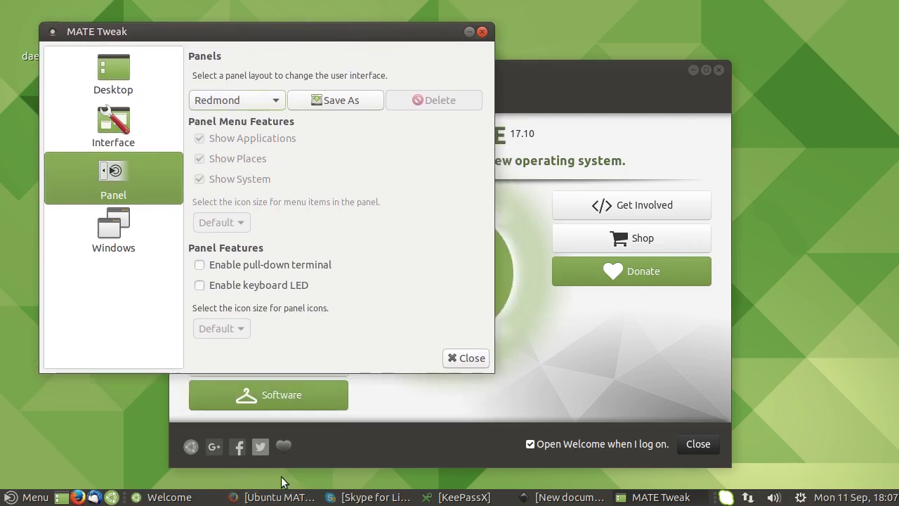
click(279, 499)
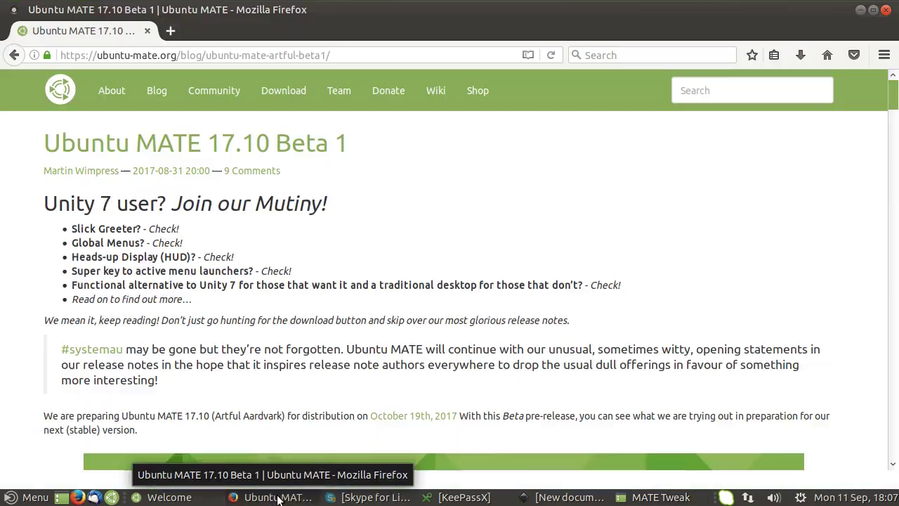
click(885, 55)
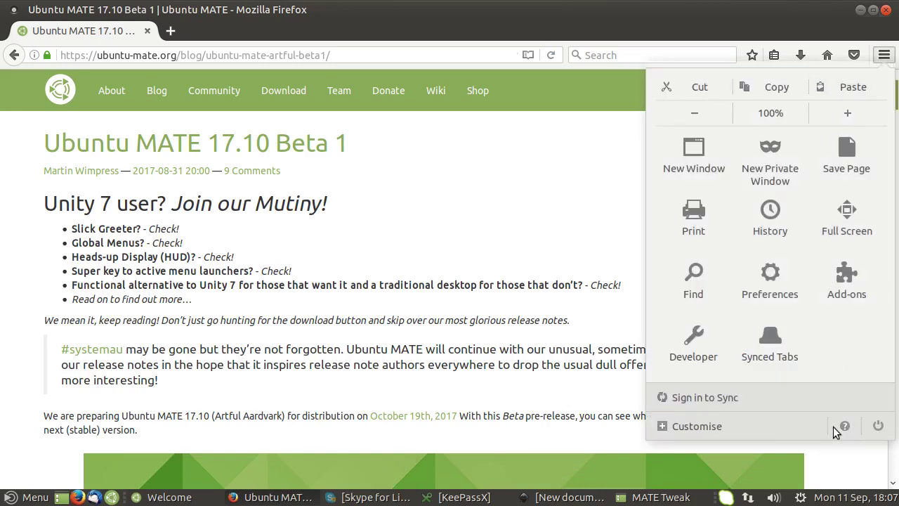
click(844, 424)
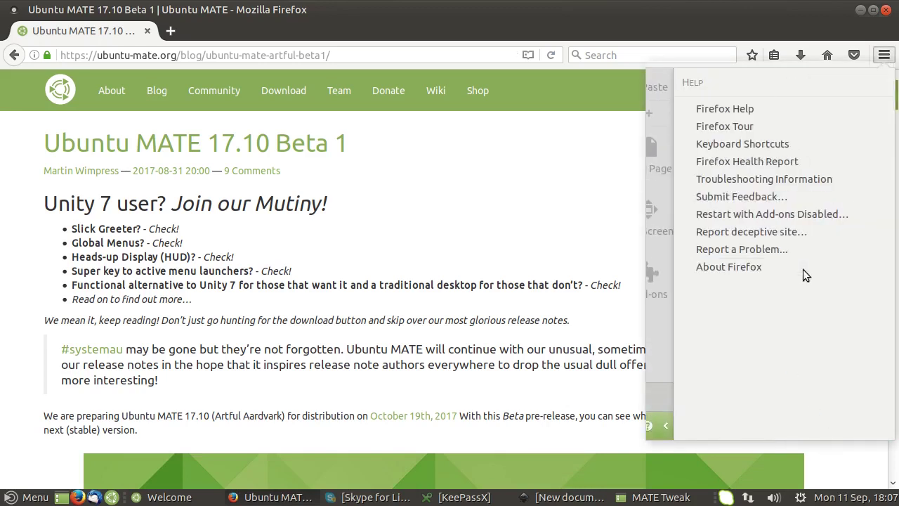
click(760, 271)
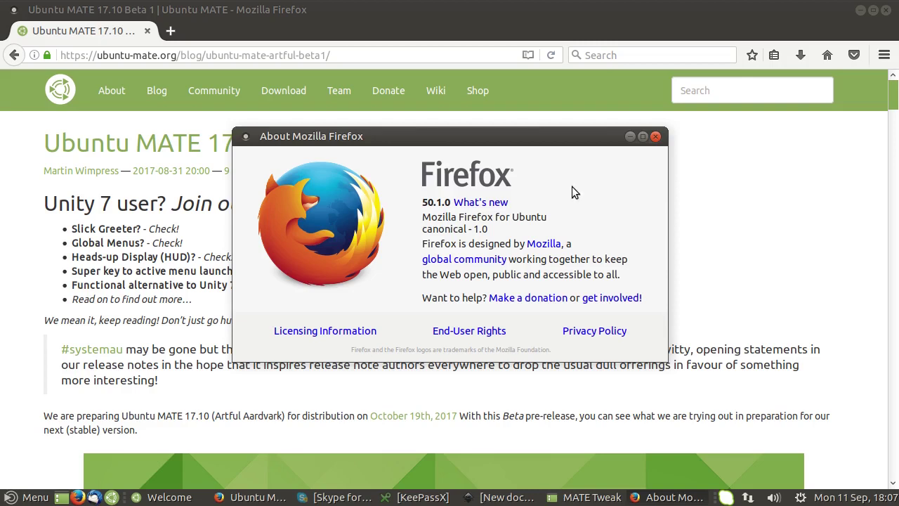
click(655, 136)
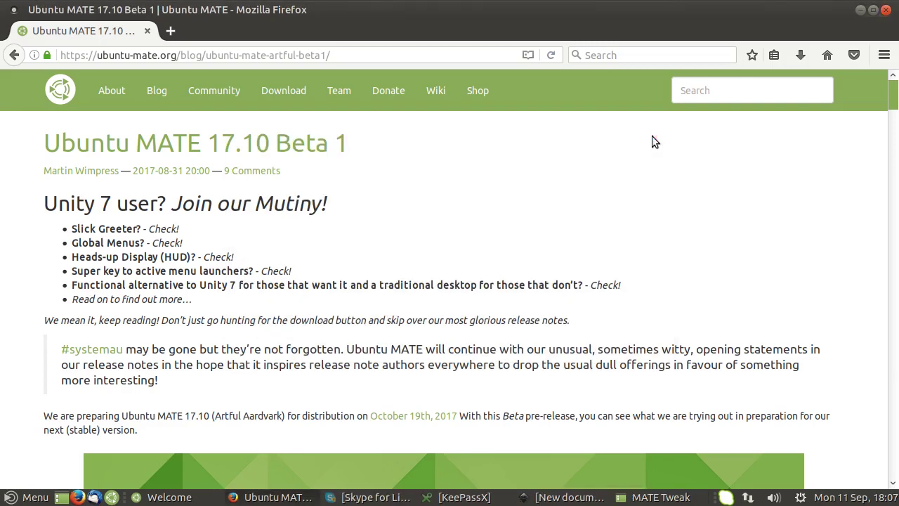
click(859, 10)
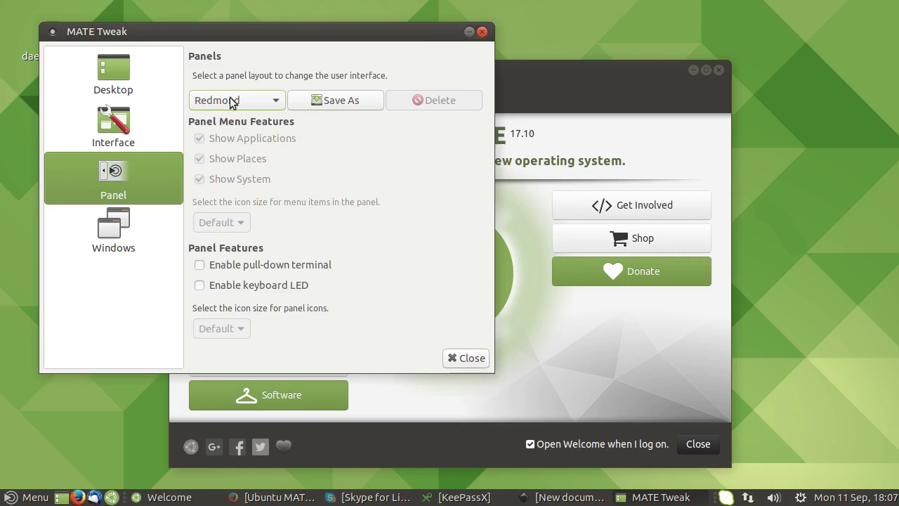
Restore Firefox, scroll to the Known Issues list, and minimise it again
click(274, 497)
drag(893, 107, 743, 382)
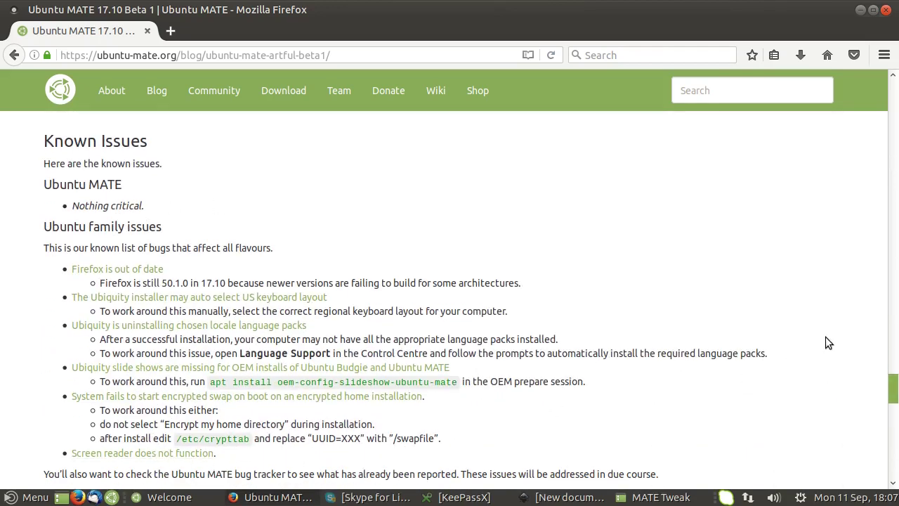
click(860, 12)
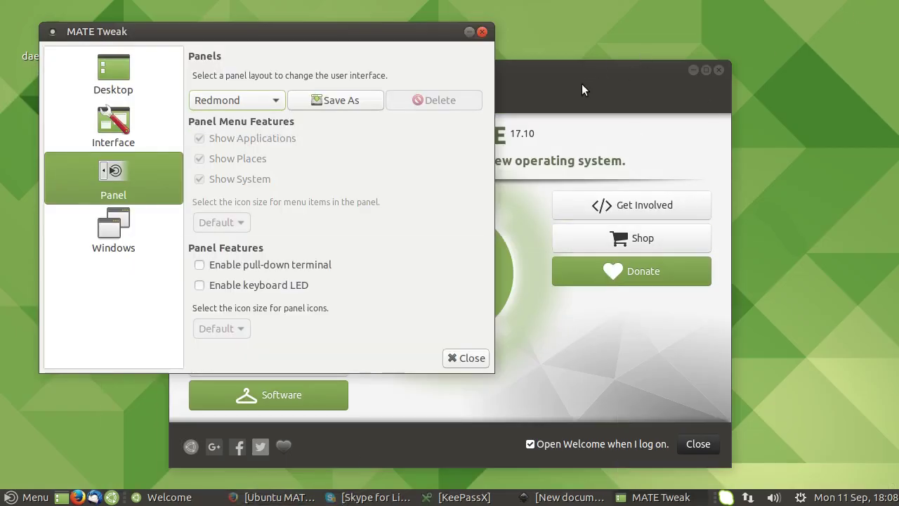
Move the Welcome window to the front and open its Software section maximised
click(558, 69)
drag(558, 69, 597, 40)
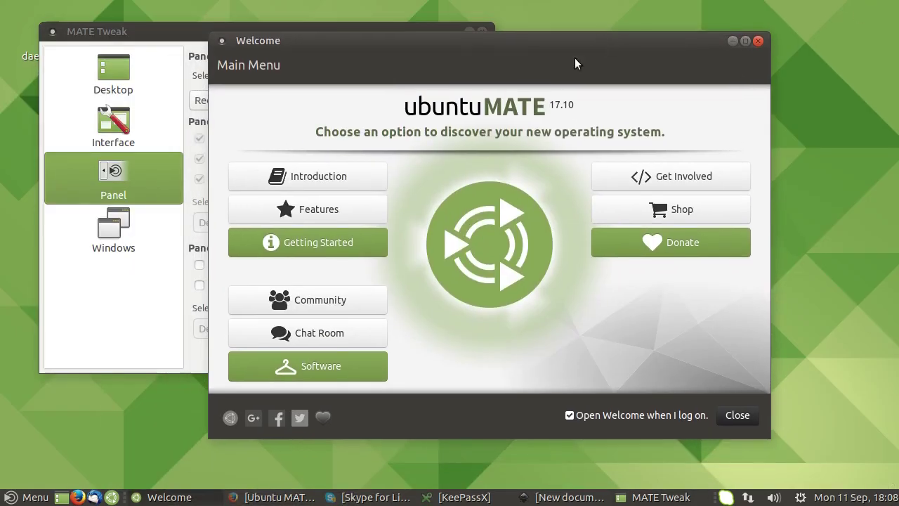
click(324, 365)
click(745, 40)
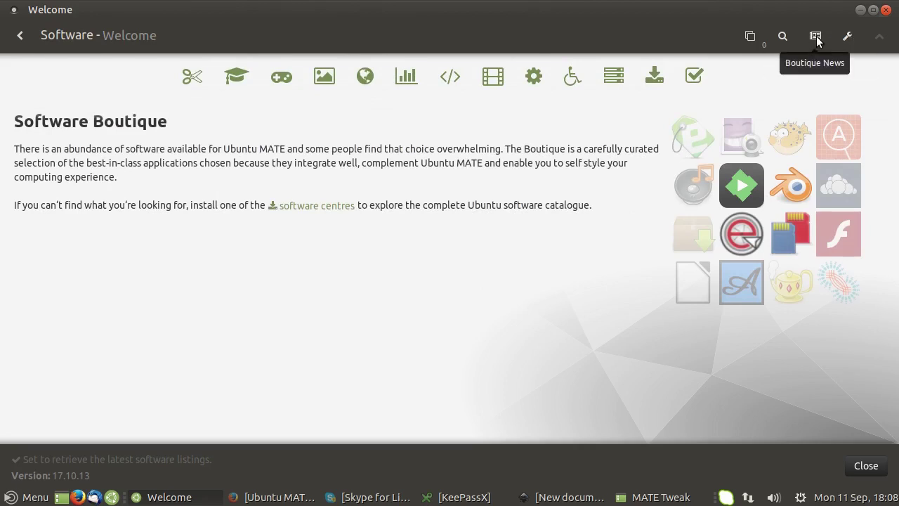
Show Boutique News and scroll its changelog from the 17.10.13 changes
click(817, 42)
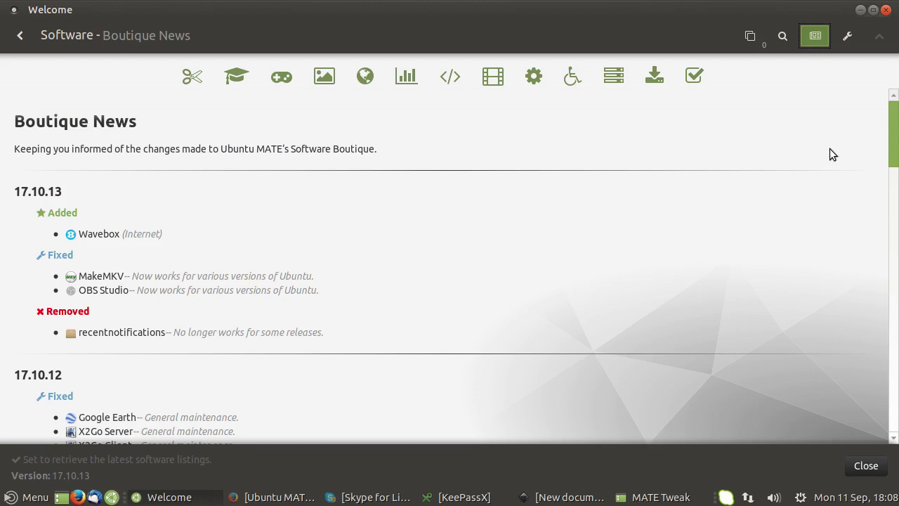
drag(893, 130, 893, 133)
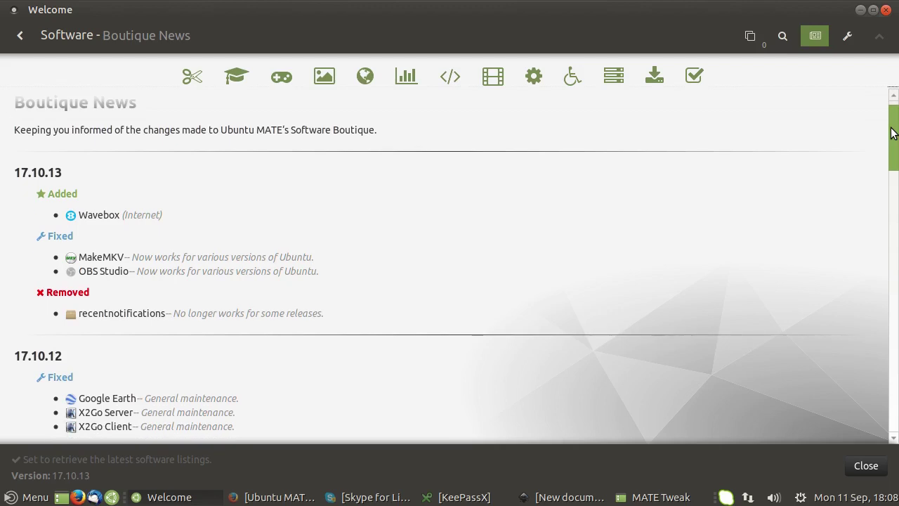
drag(892, 133, 863, 141)
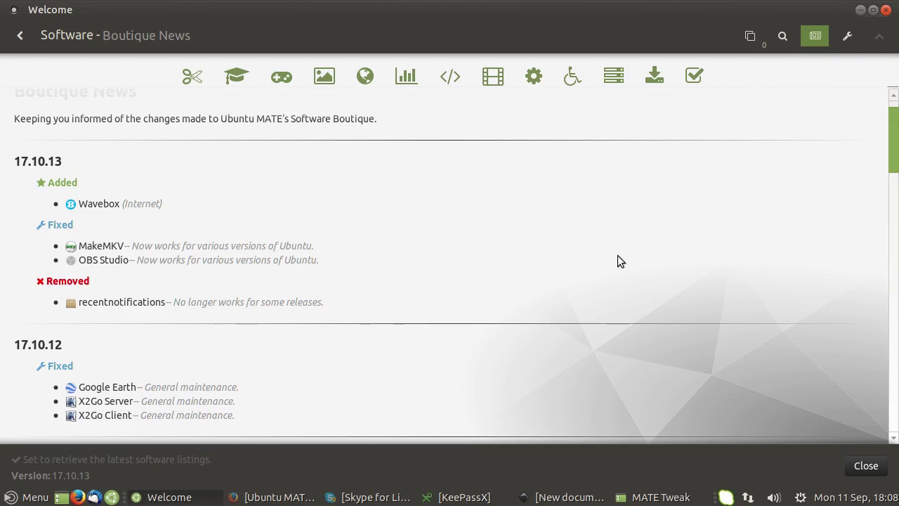
drag(893, 138, 889, 202)
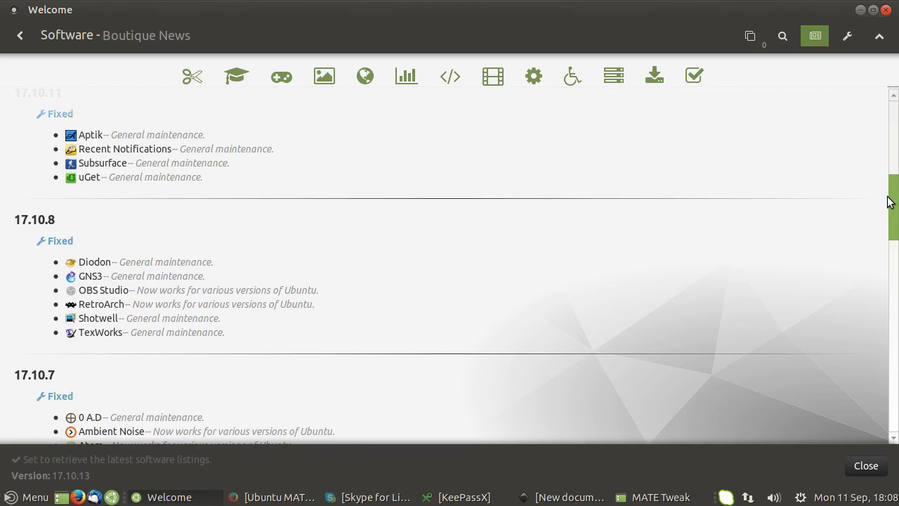
scroll(864, 151, up, 10)
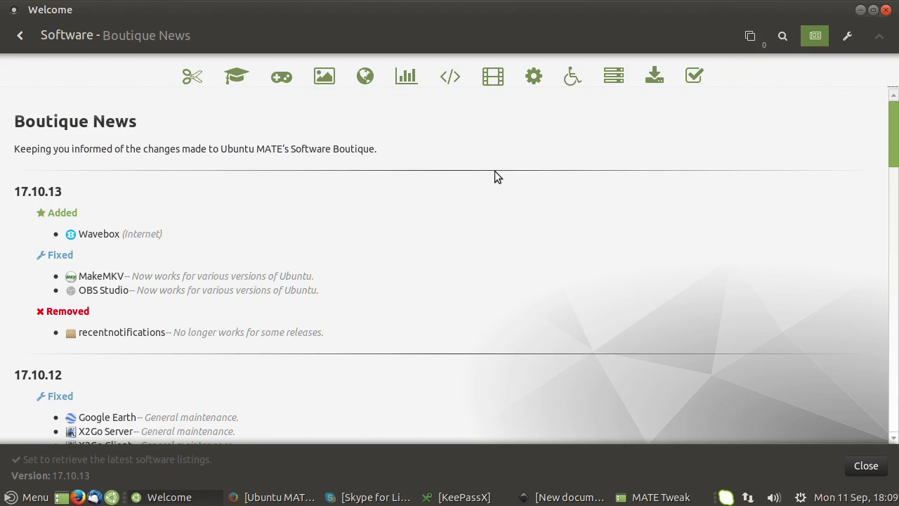
Open the Internet category and scroll down its apps from Adobe Flash Player and Brave
click(364, 75)
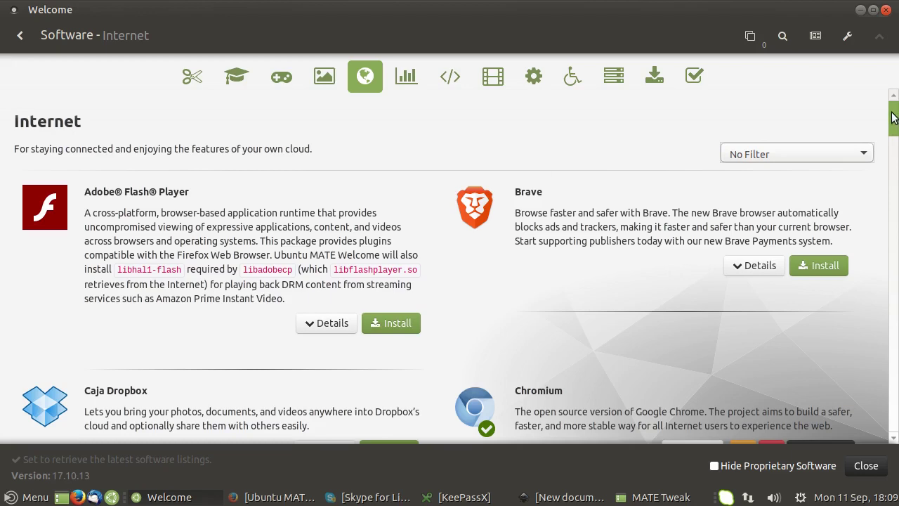
scroll(892, 135, down, 3)
scroll(892, 135, down, 6)
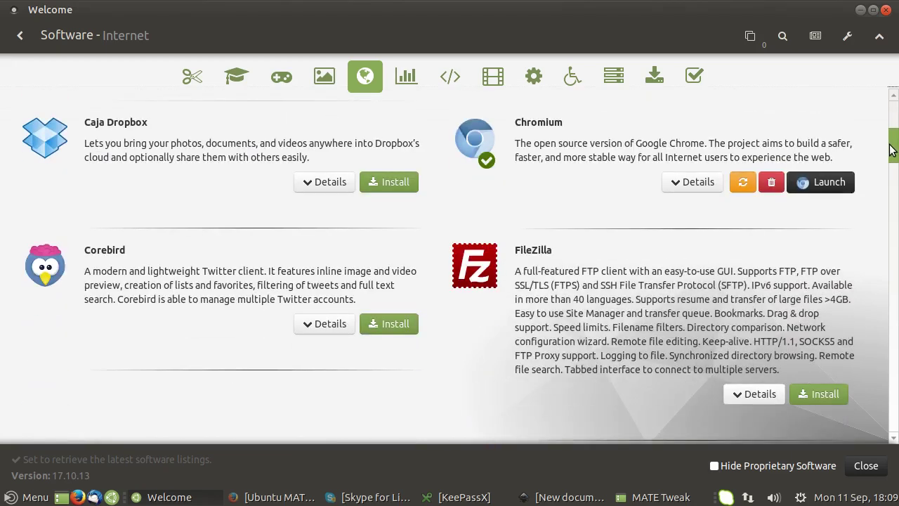
scroll(892, 161, down, 4)
scroll(891, 162, down, 7)
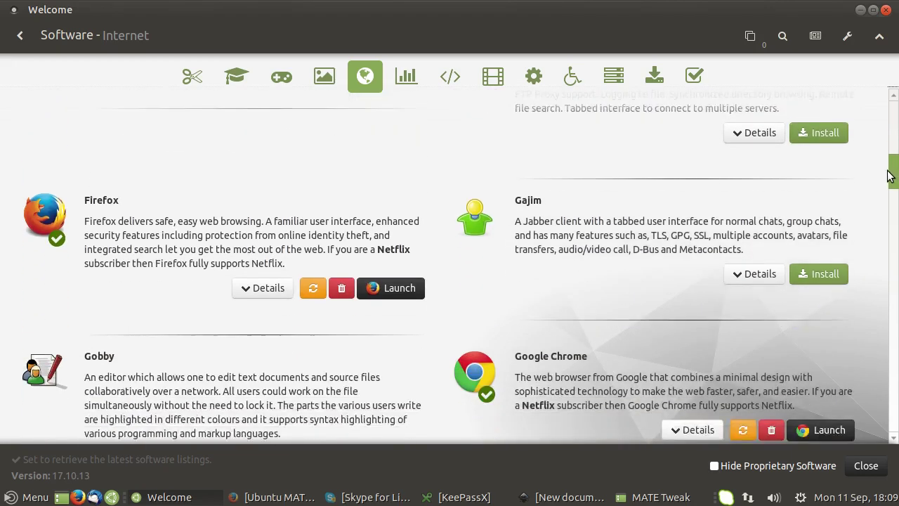
scroll(891, 182, down, 2)
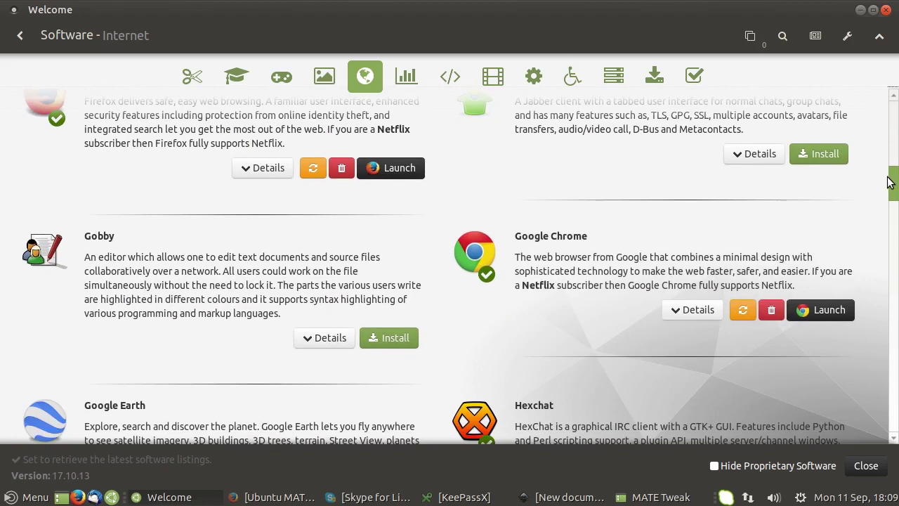
scroll(887, 182, up, 20)
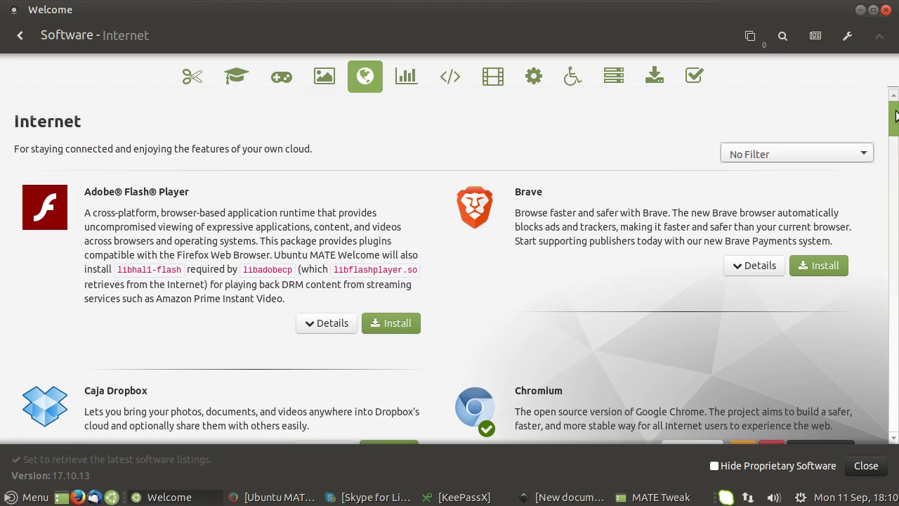
Scroll the Internet apps again past HipChat, Insync and Mumble, then return to the top
drag(894, 115, 894, 120)
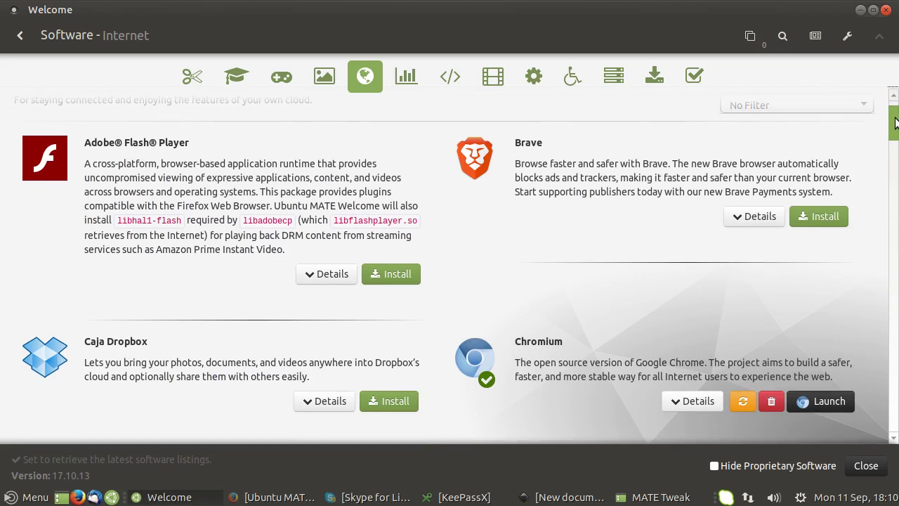
scroll(896, 123, down, 1)
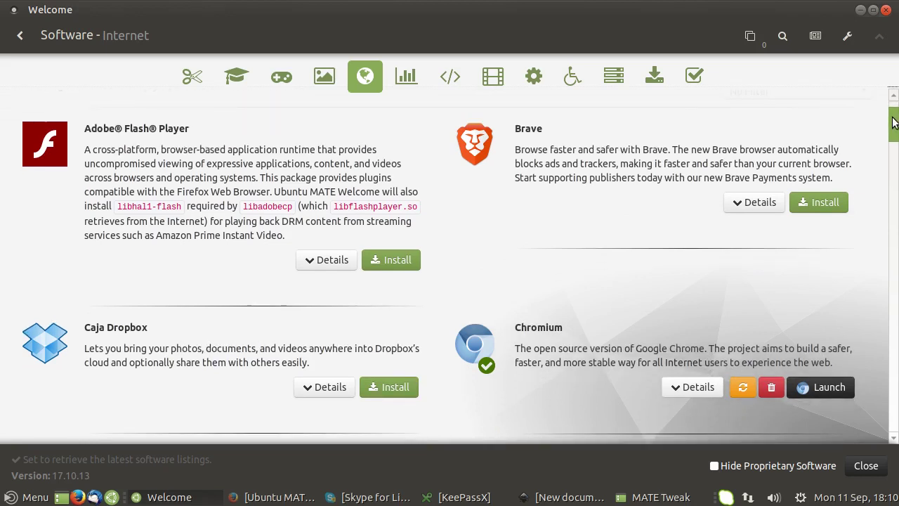
drag(894, 123, 893, 223)
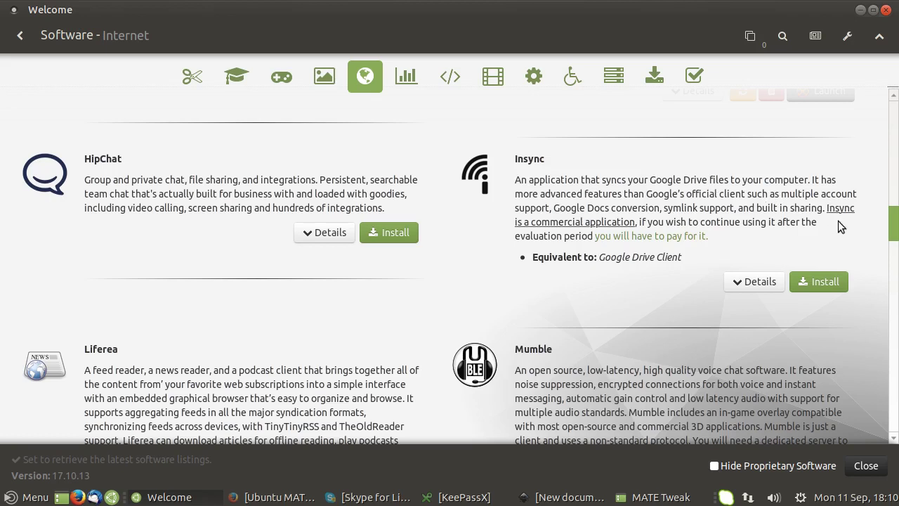
scroll(894, 226, down, 1)
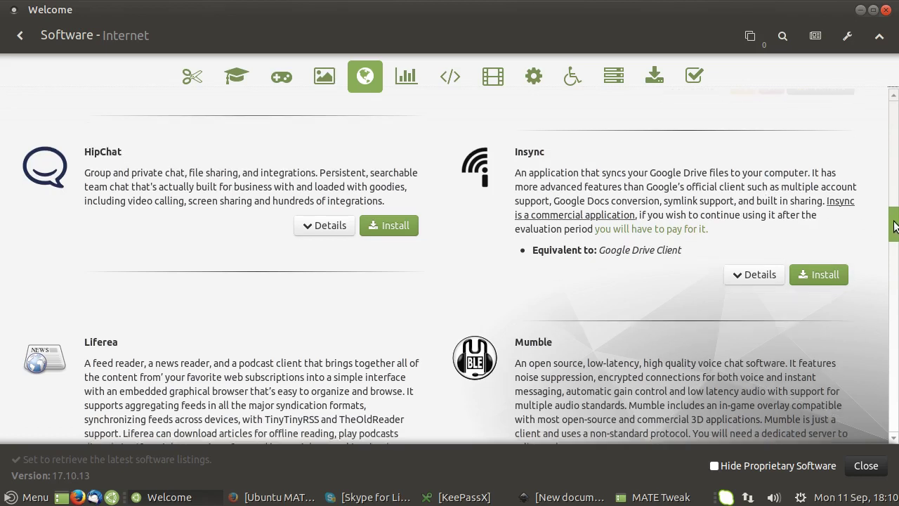
scroll(894, 226, down, 1)
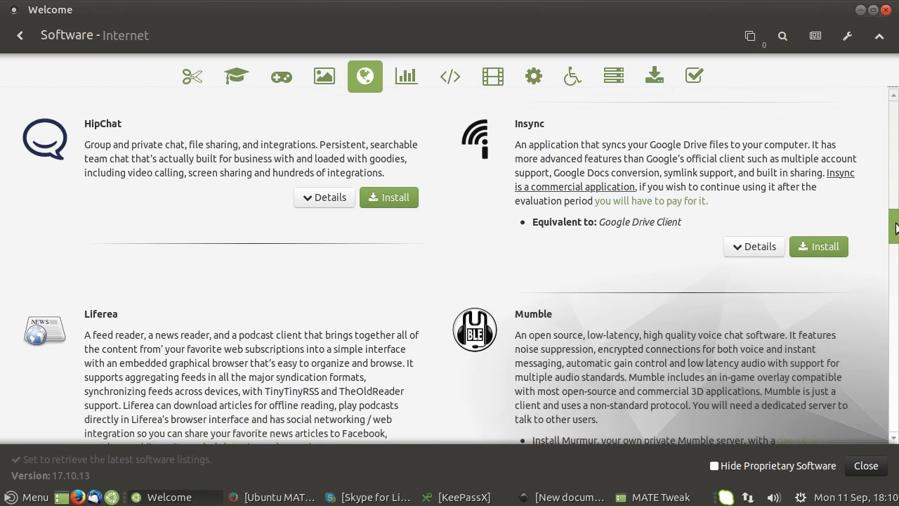
scroll(894, 227, up, 1)
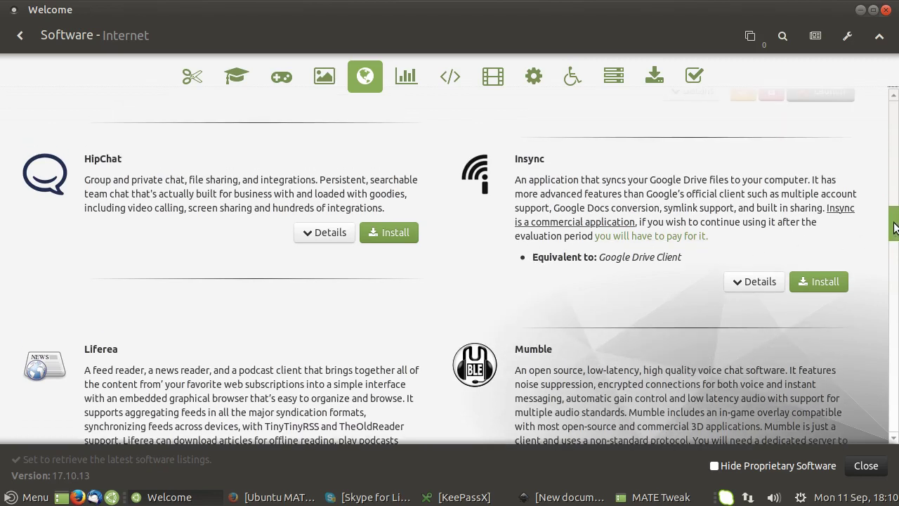
drag(894, 227, 869, 92)
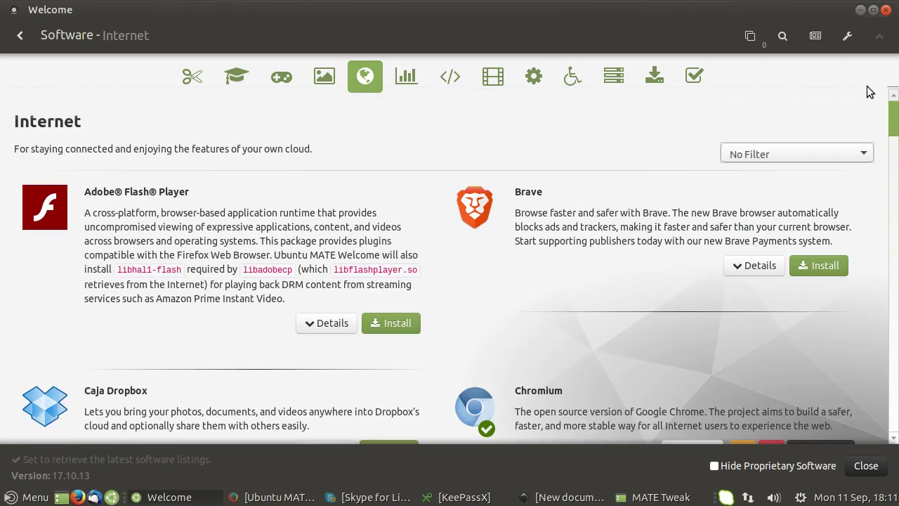
Look through Miscellaneous Fixes, Education, Graphics, then settle on the Accessories category
click(698, 74)
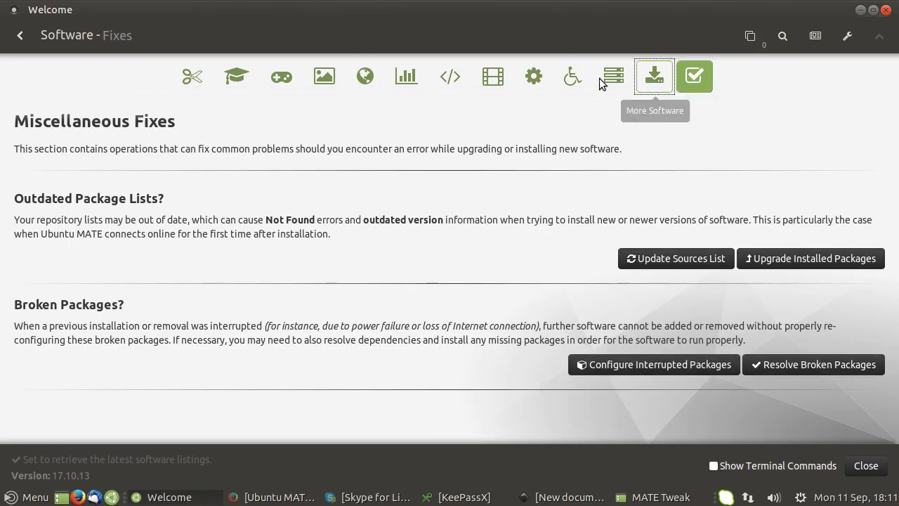
click(234, 80)
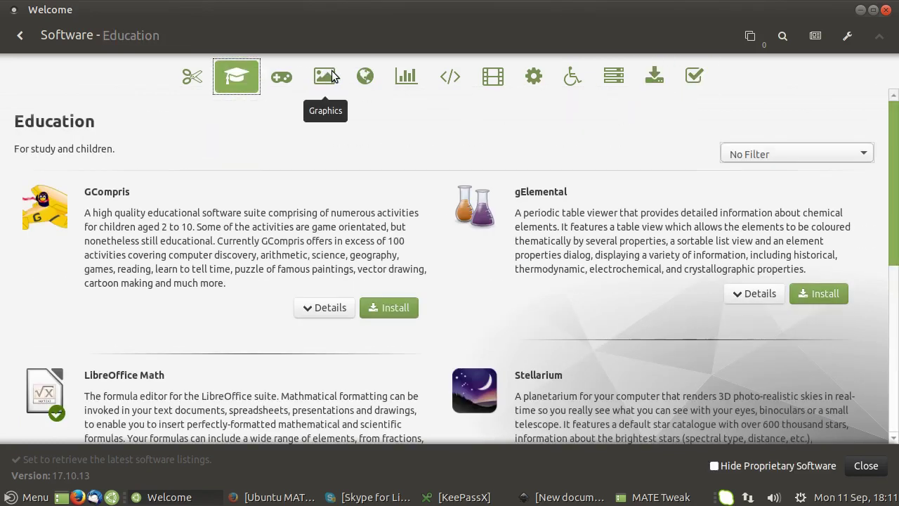
click(332, 76)
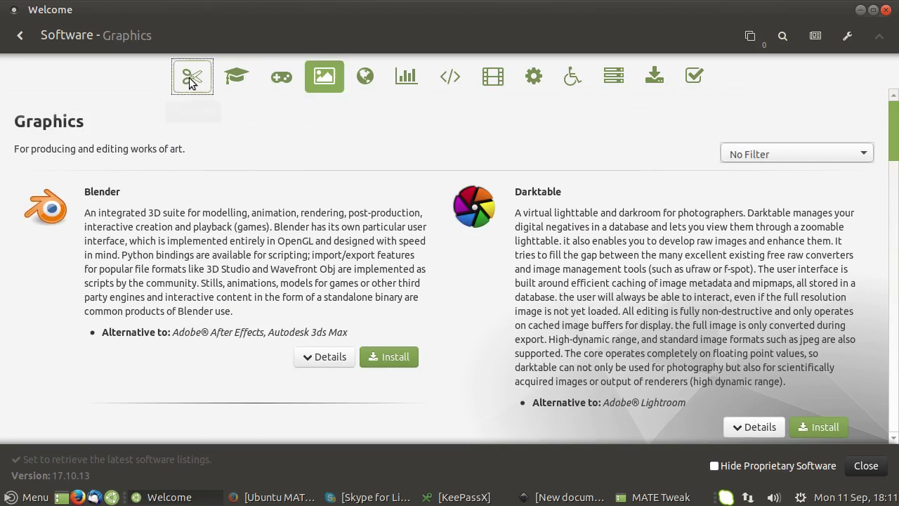
click(190, 83)
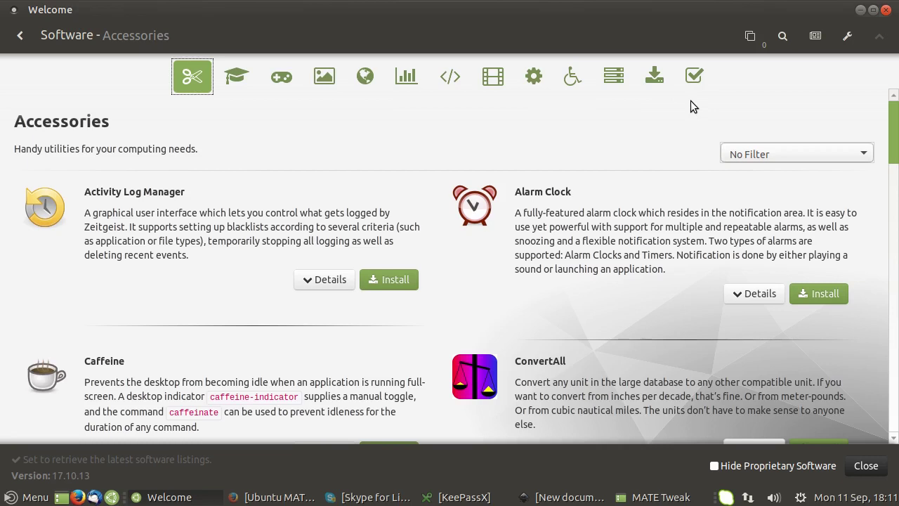
Minimise MATE Tweak and then the Software Boutique window to reveal the desktop
click(653, 496)
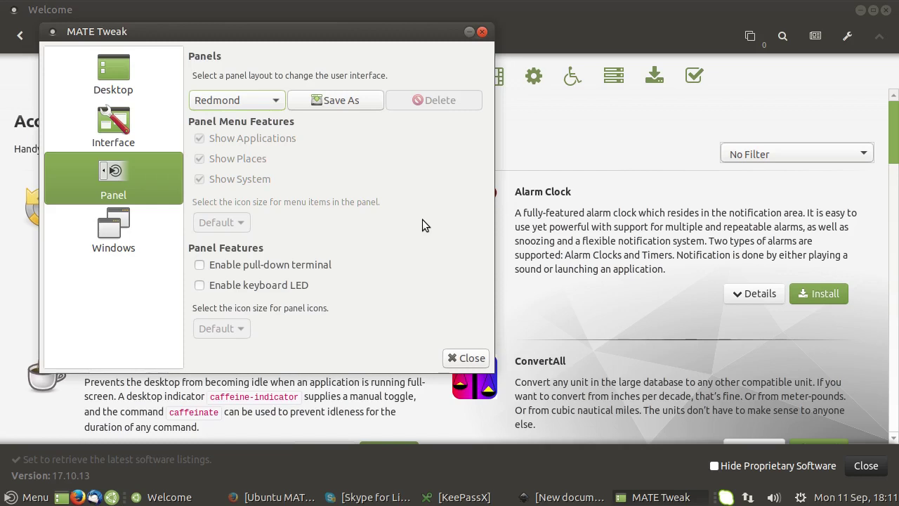
click(469, 33)
click(861, 10)
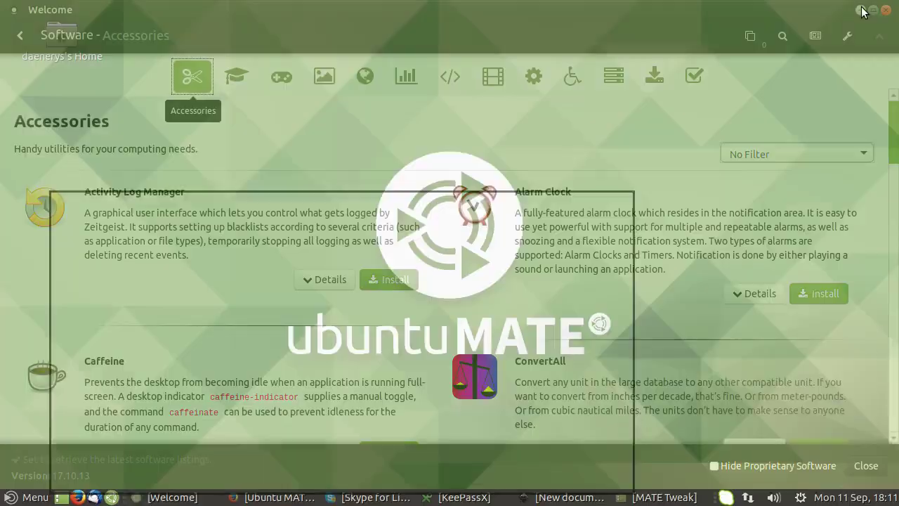
click(369, 497)
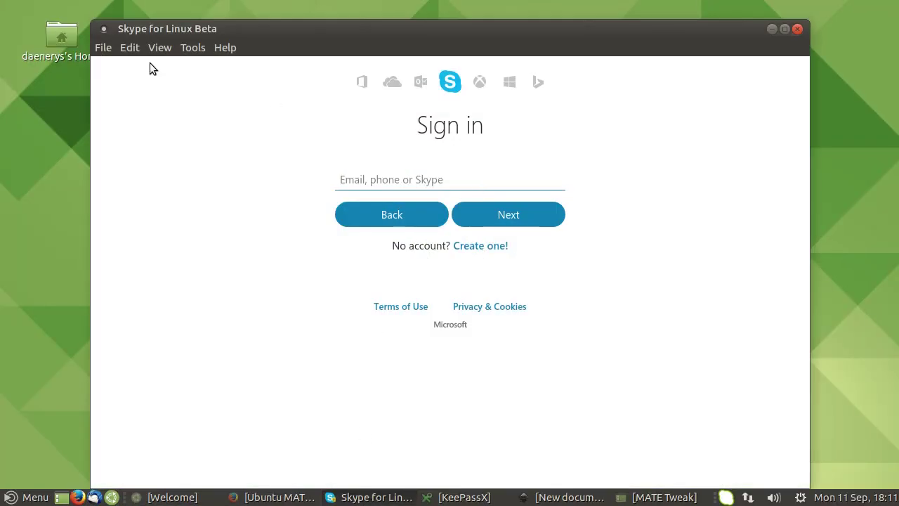
click(107, 48)
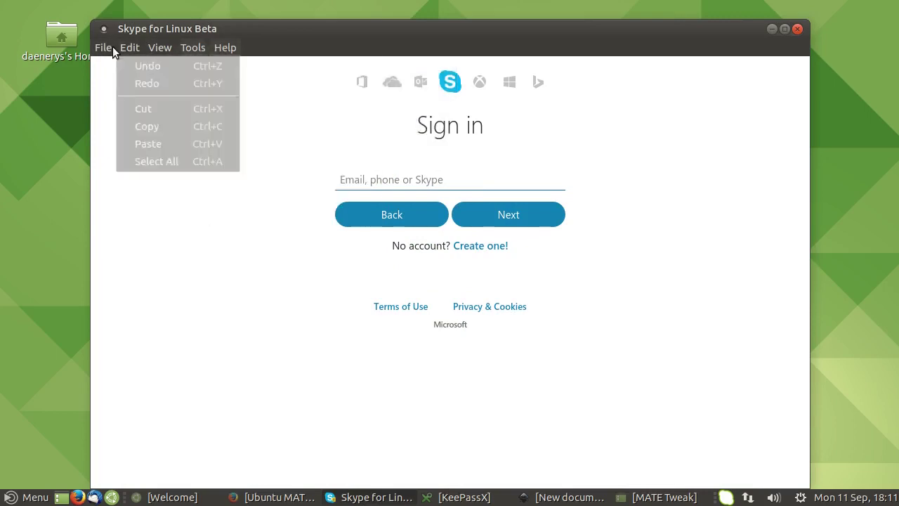
mouse_move(111, 46)
click(650, 29)
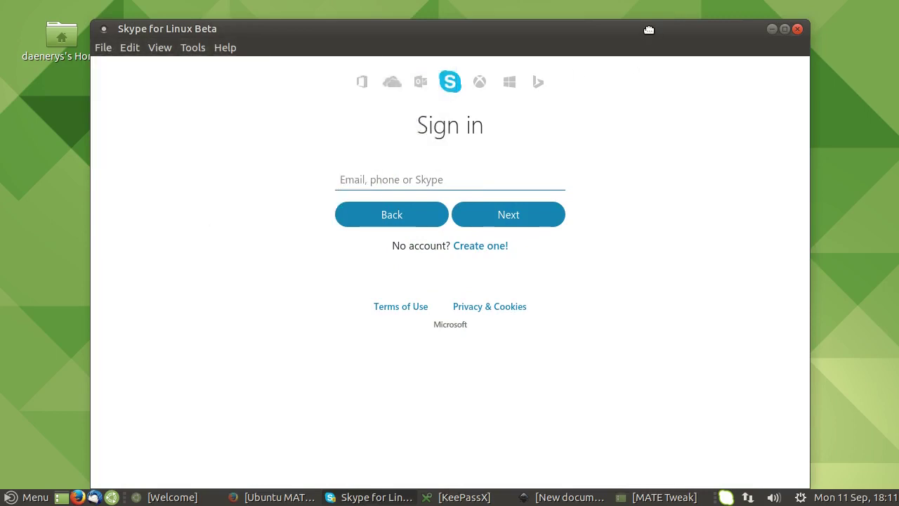
click(797, 30)
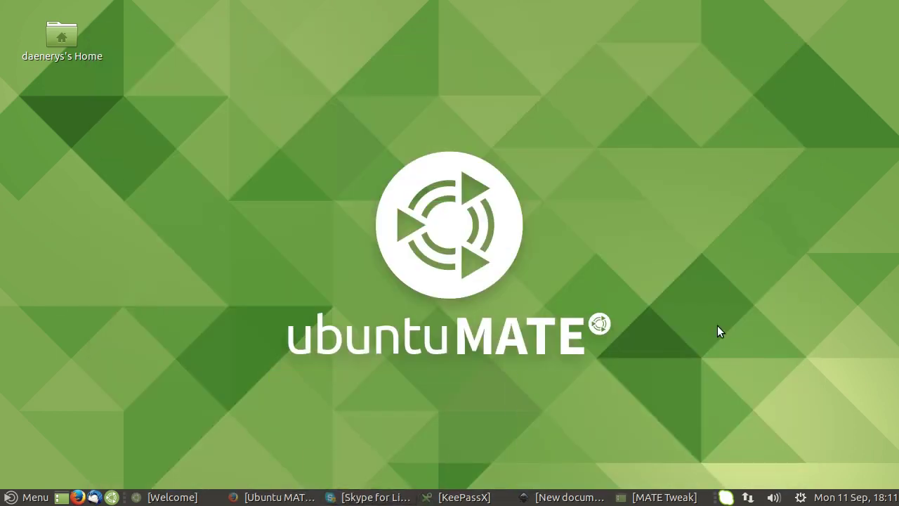
Bring up the blank Inkscape New document 1, glance at its Help menu, and close Inkscape
click(566, 497)
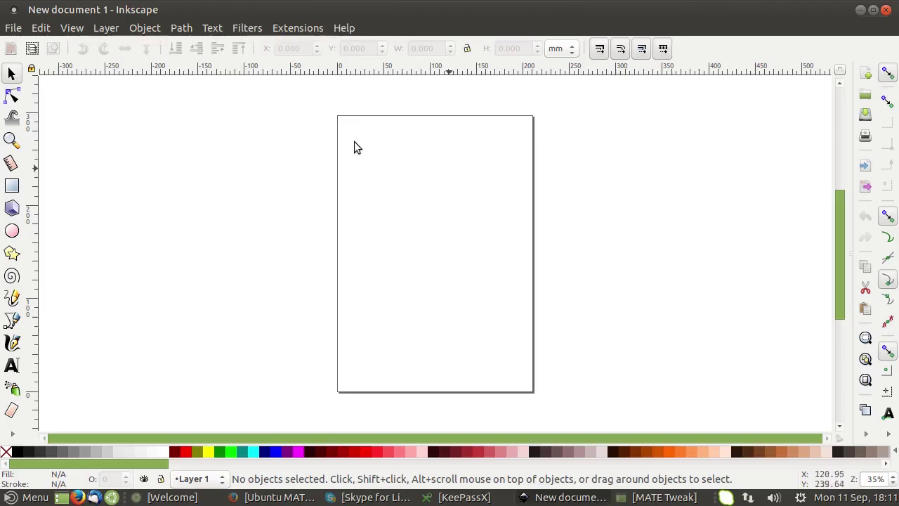
click(333, 27)
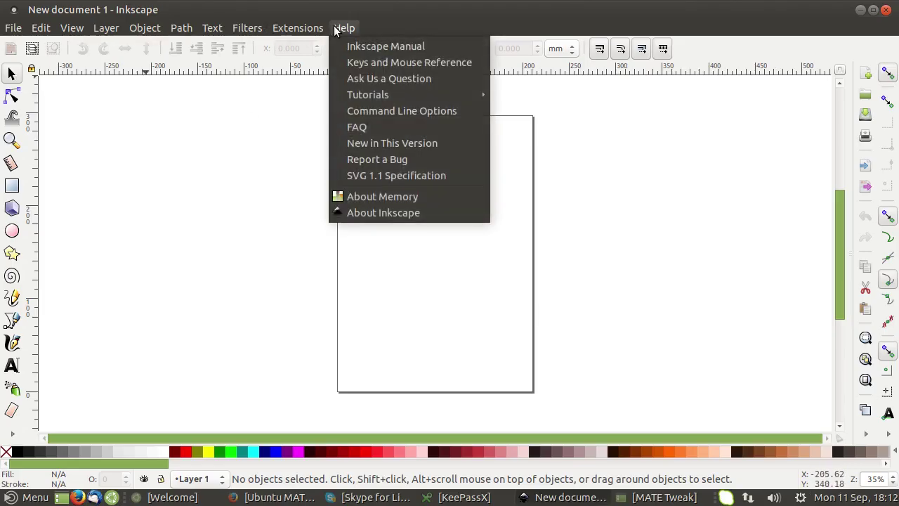
click(334, 27)
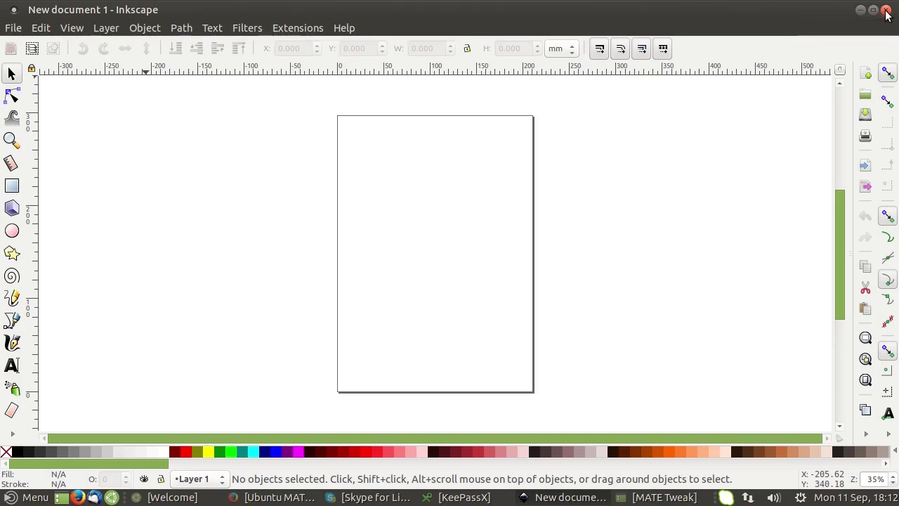
click(862, 12)
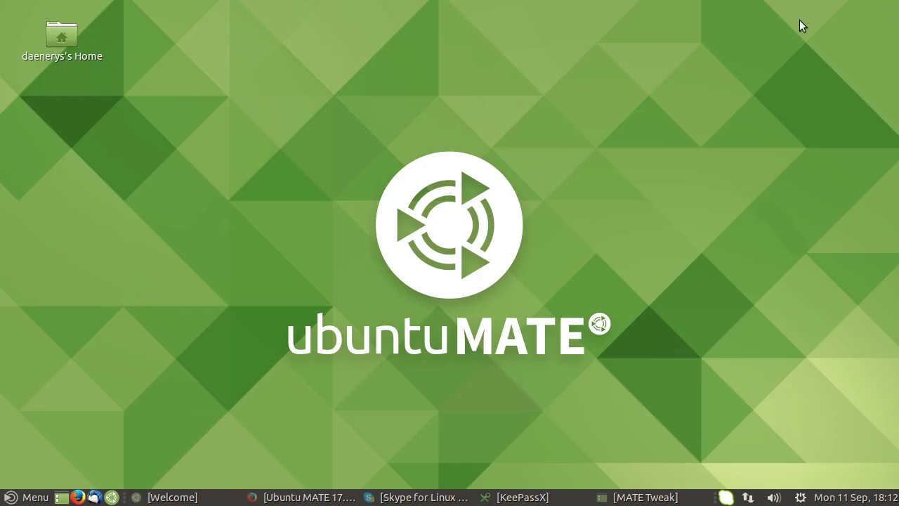
Restore KeePassX and view its About details for version 2.0.3
click(526, 496)
click(259, 61)
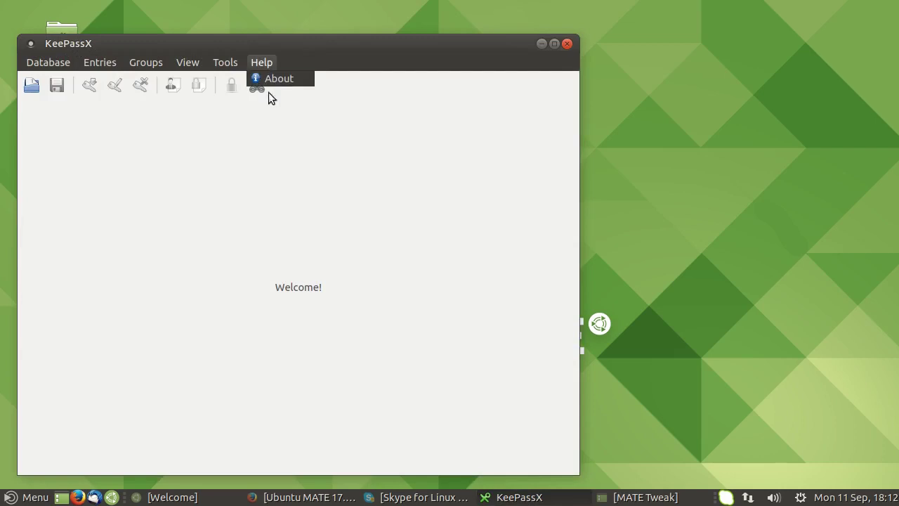
click(268, 84)
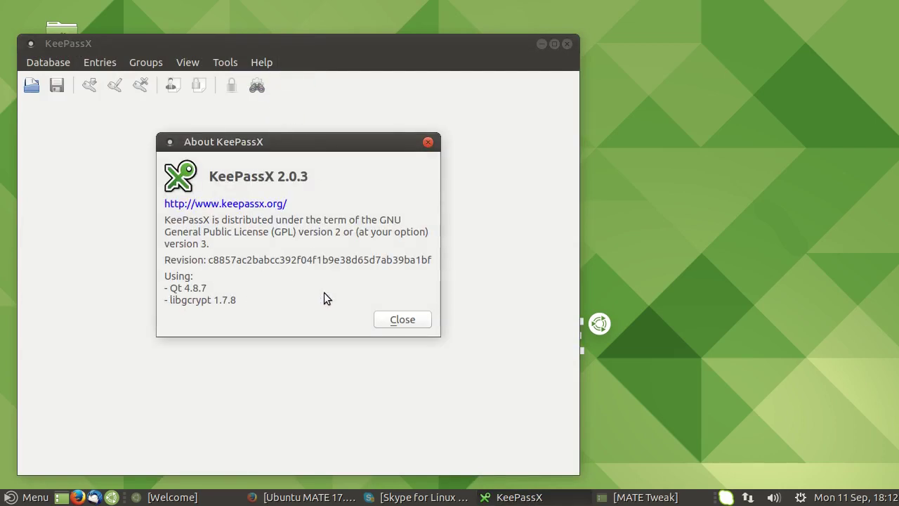
click(400, 322)
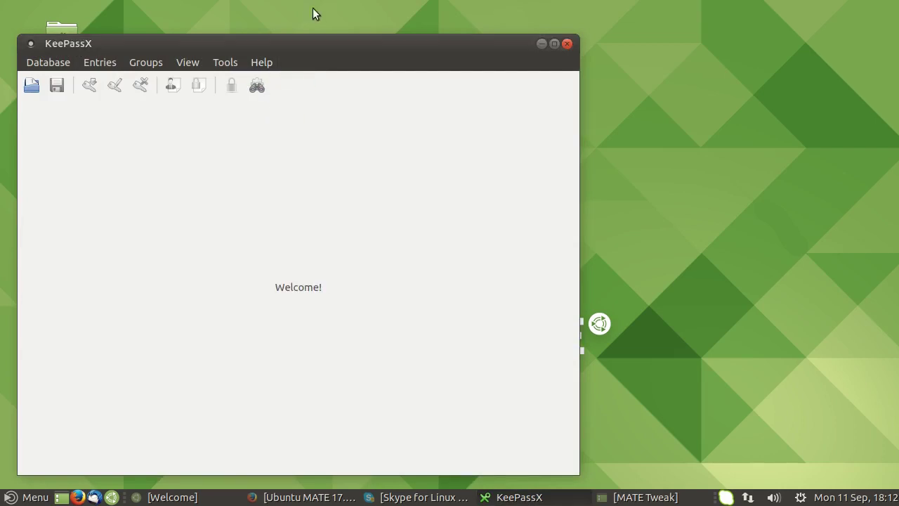
Close KeePassX, then bring Firefox forward and minimise it again
click(567, 44)
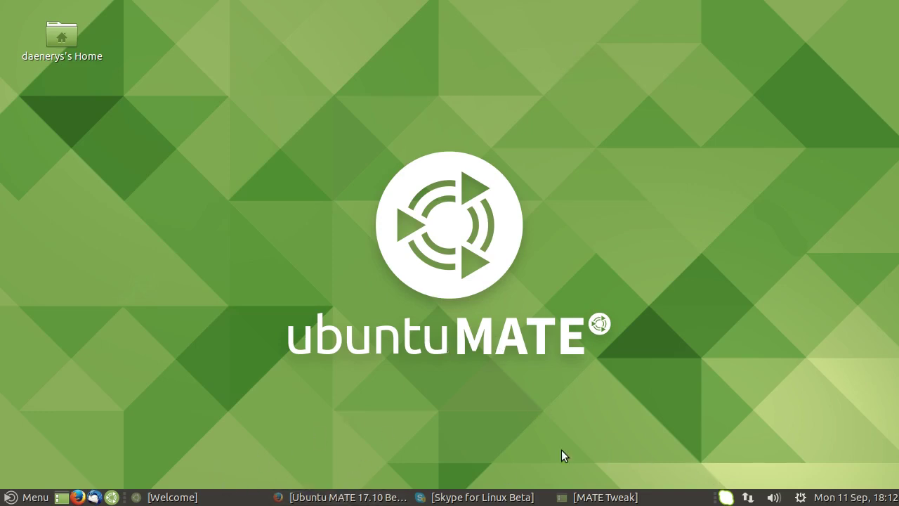
click(358, 497)
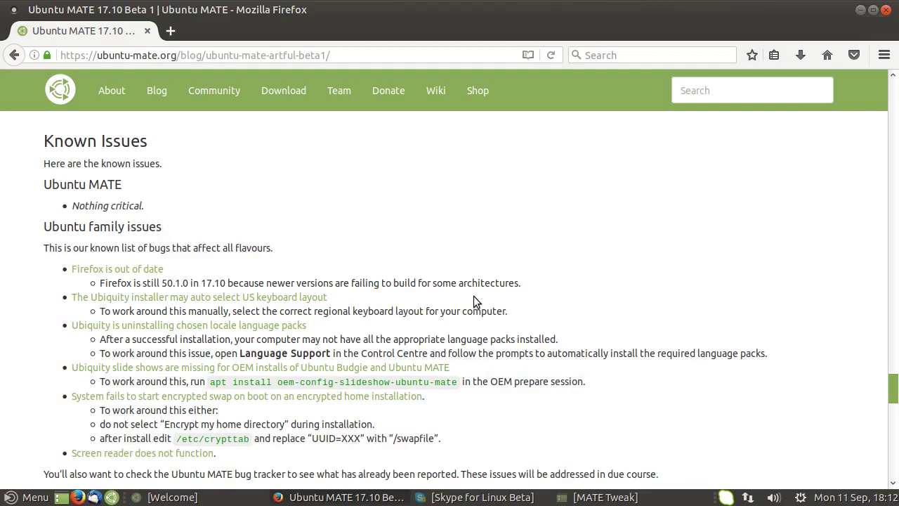
click(344, 497)
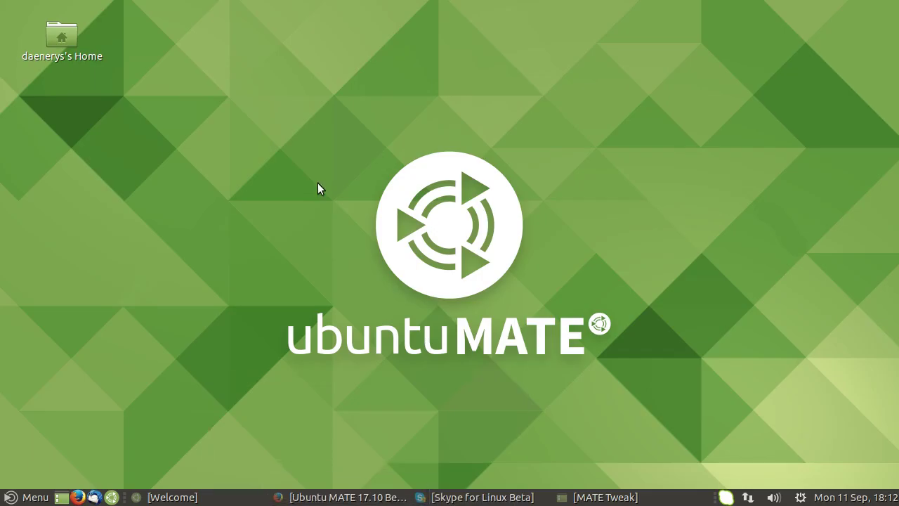
Launch Control Centre from the main menu and open Appearance under Look and Feel
click(33, 496)
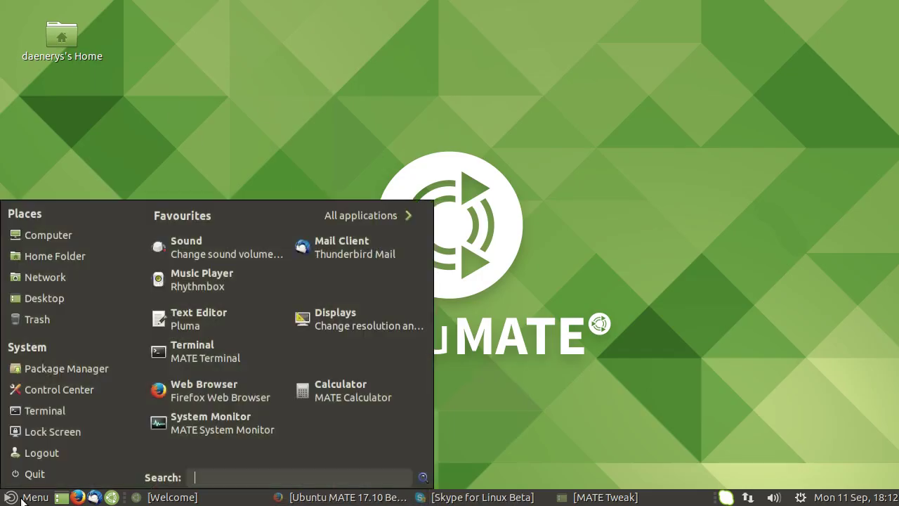
click(42, 388)
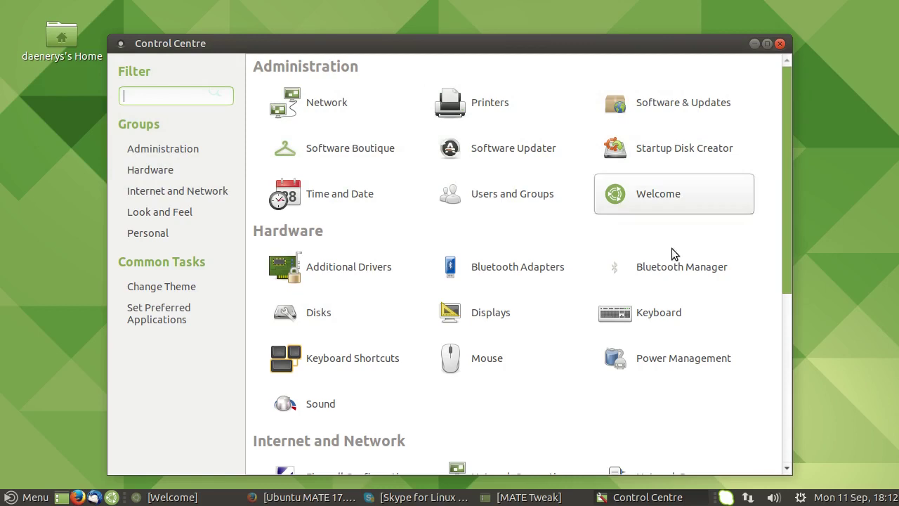
drag(785, 225, 784, 421)
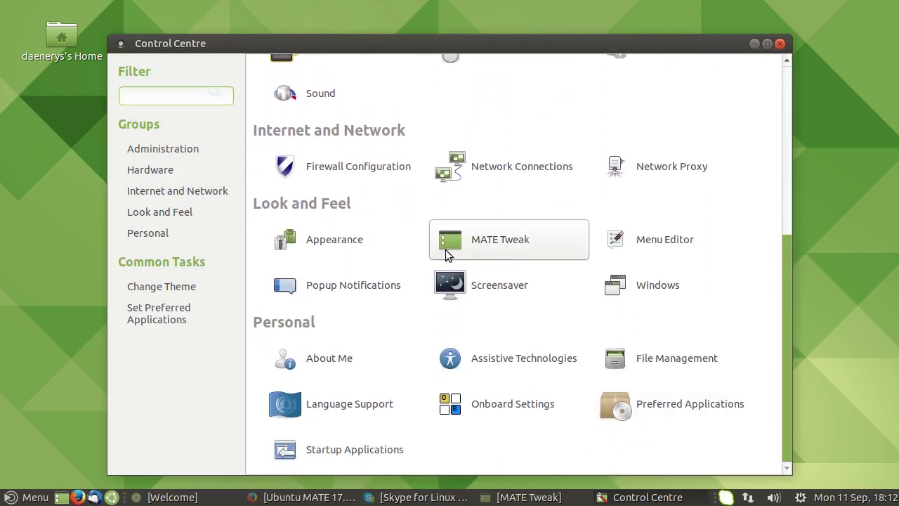
click(330, 244)
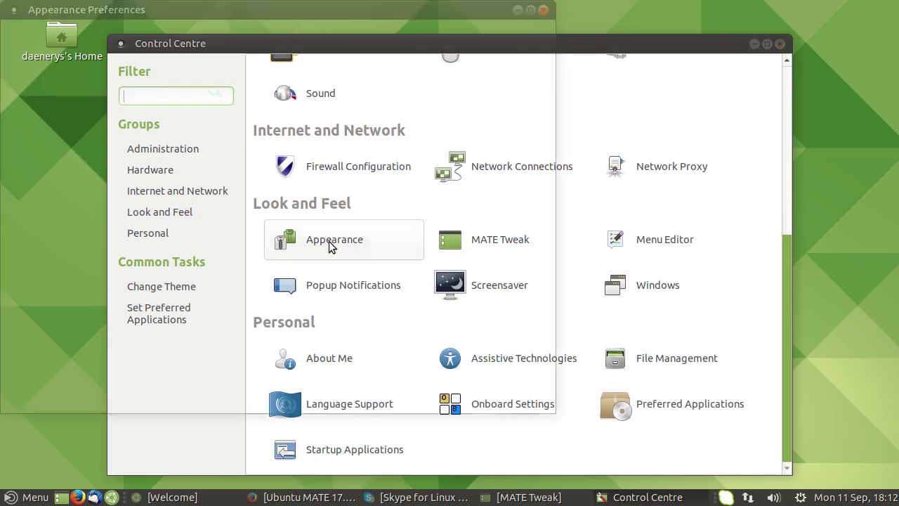
Maximise Appearance Preferences and scroll through its available themes
double_click(530, 17)
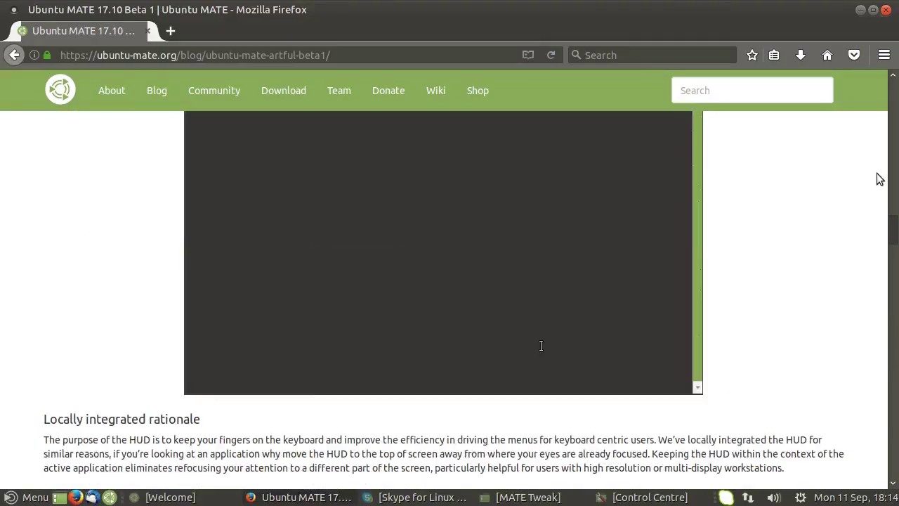
scroll(880, 179, up, 15)
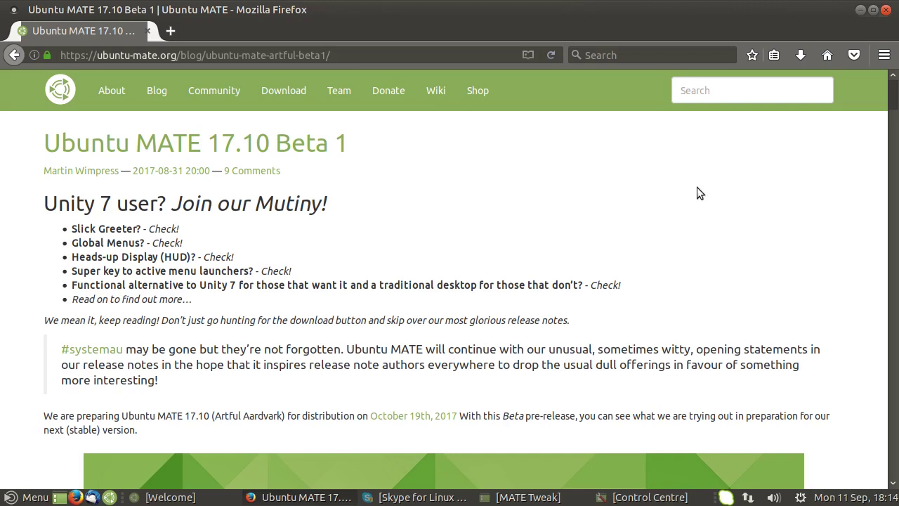
Show MATE Tweak's Windows page with Marco (Compton GPU compositor), then minimise Firefox
click(532, 497)
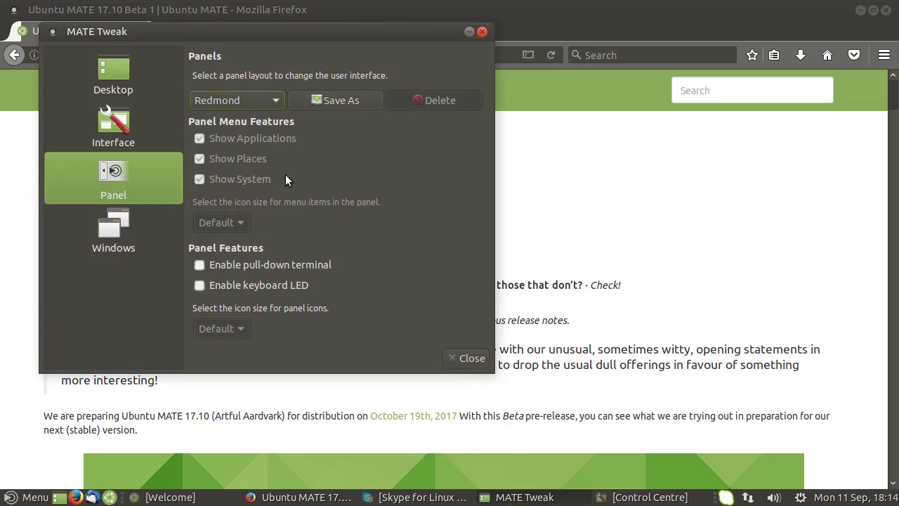
click(111, 228)
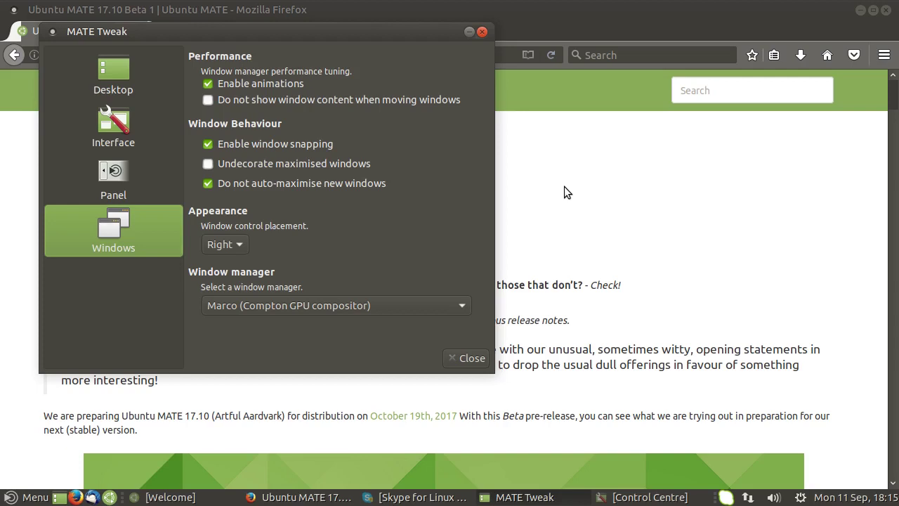
click(572, 23)
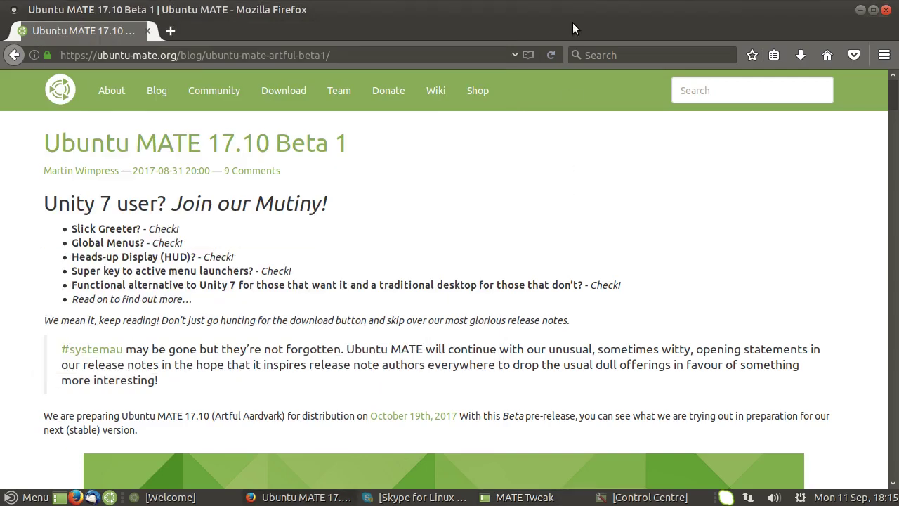
click(865, 10)
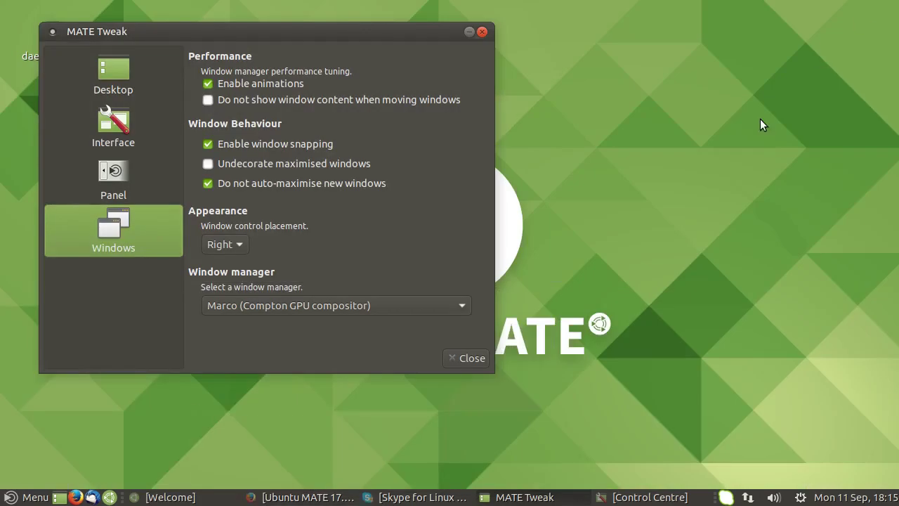
Use MATE Tweak's Close button so only the empty desktop remains
click(467, 358)
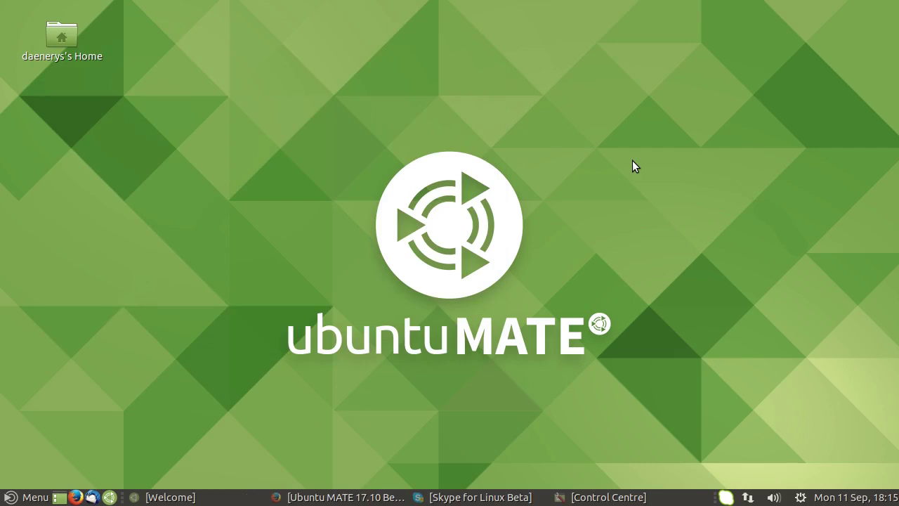